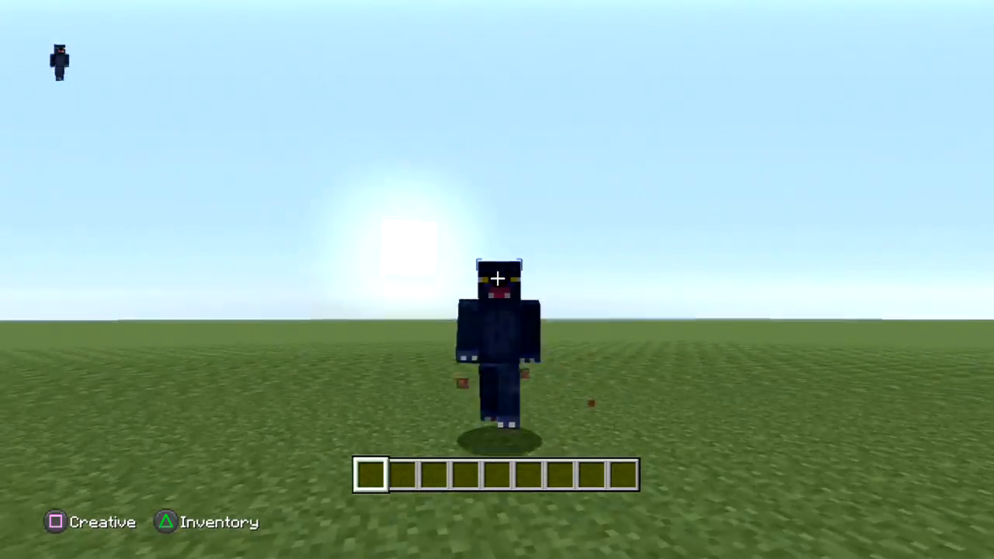
# Step: Cycle the camera to a first-person view of the flat grass world
pyautogui.press('F5')
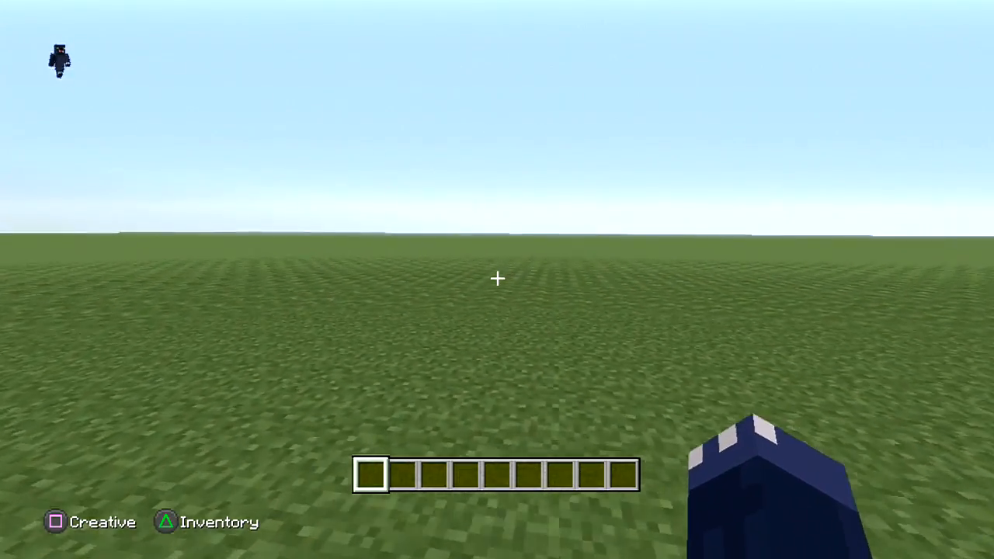
# Step: Set the world to night through the Host Options game rules
pyautogui.press('e')
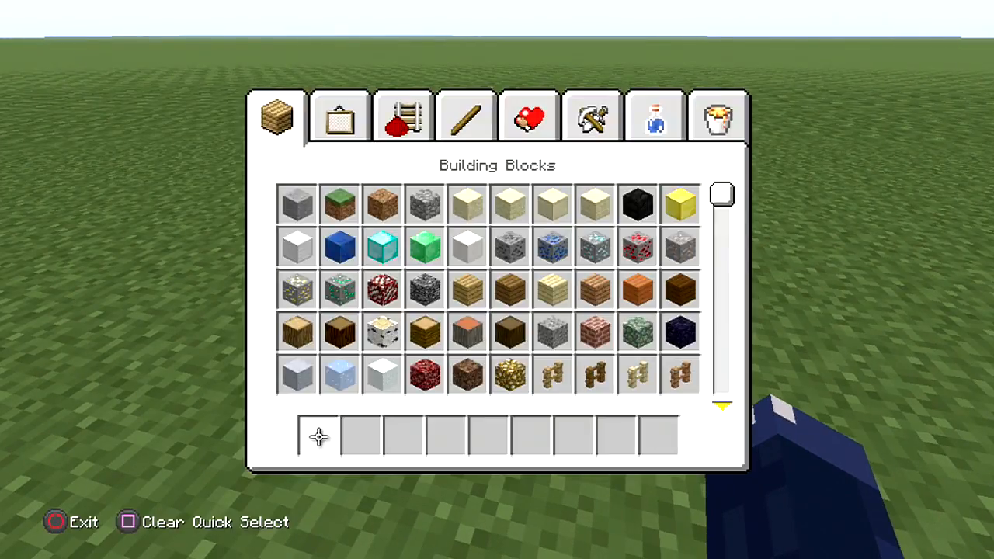
pyautogui.press('e')
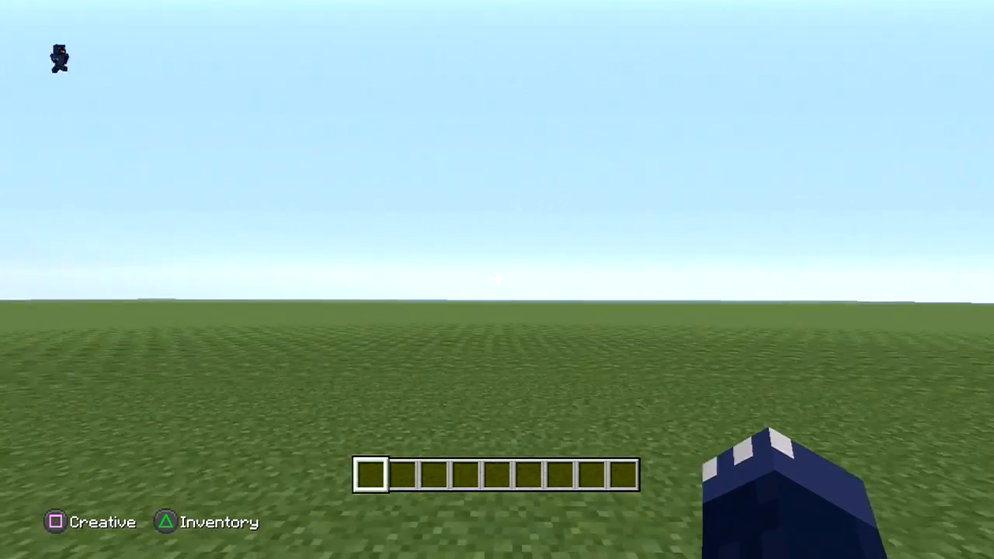
pyautogui.press('Escape')
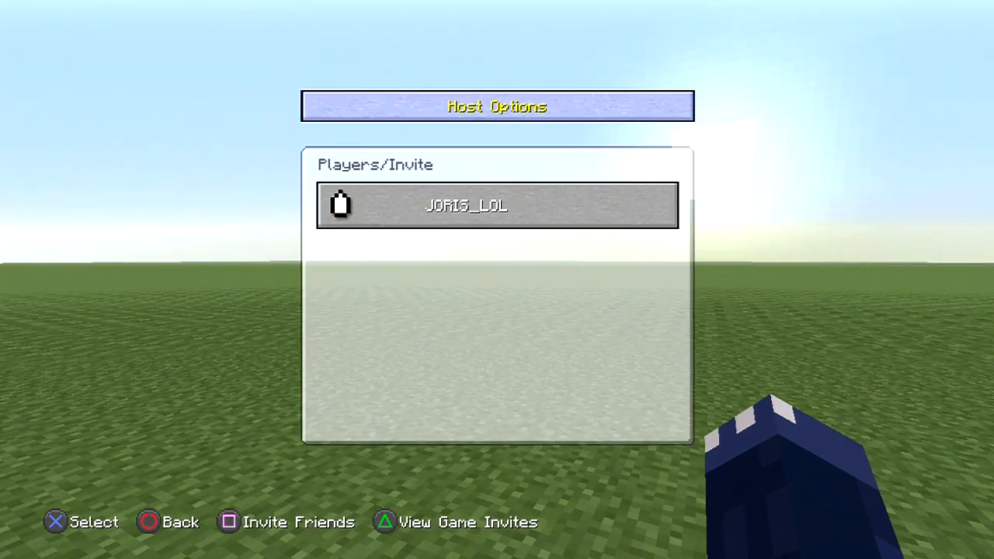
pyautogui.press('Return')
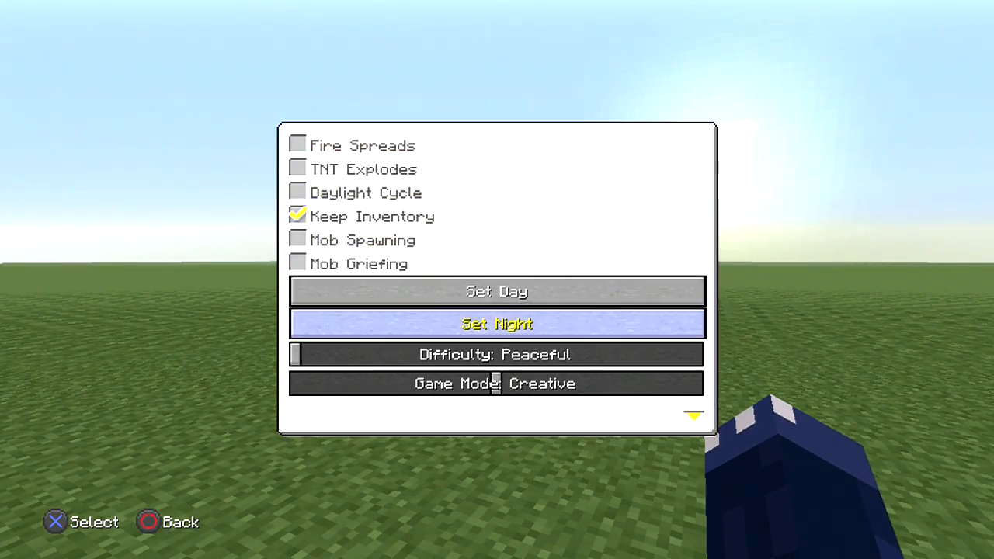
pyautogui.press('Return')
pyautogui.press('Up')
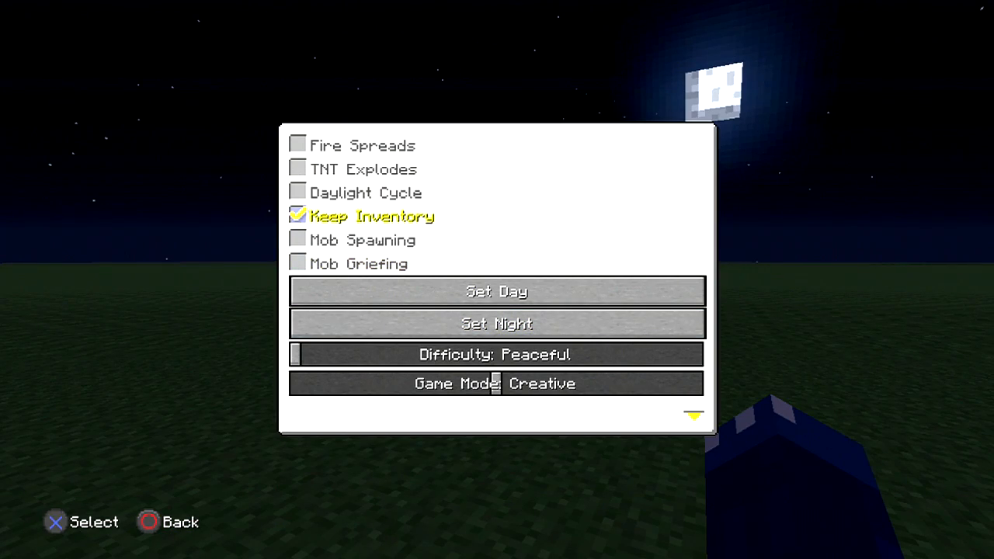
pyautogui.press('Escape')
# Step: Take a bed from Miscellaneous, place it, sleep through the night, then break it
pyautogui.press('e')
pyautogui.press('Left')
pyautogui.click(297, 247)
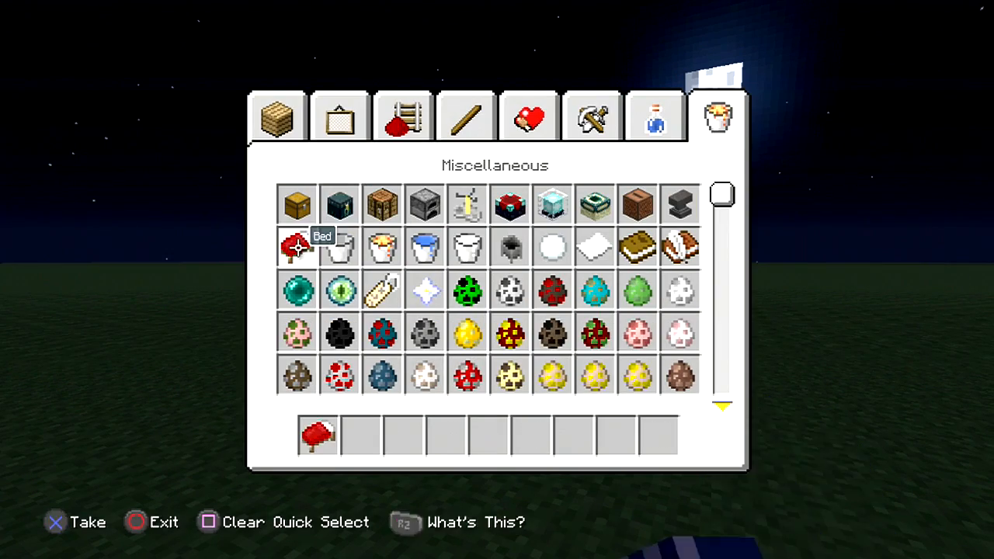
pyautogui.press('Escape')
pyautogui.rightClick(497, 280)
pyautogui.rightClick(497, 279)
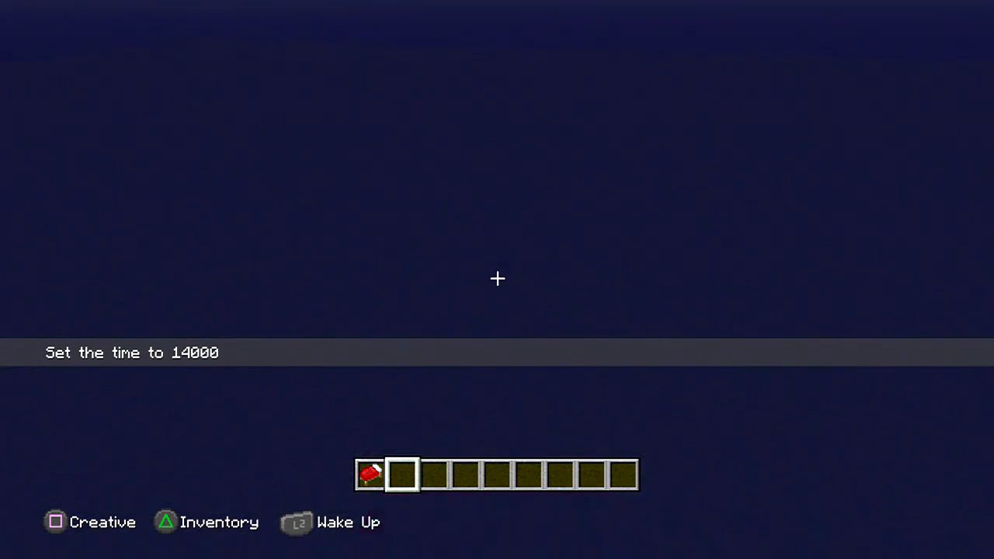
pyautogui.rightClick(497, 278)
pyautogui.click(497, 278)
# Step: Set the world back to daytime through the host settings
pyautogui.press('Escape')
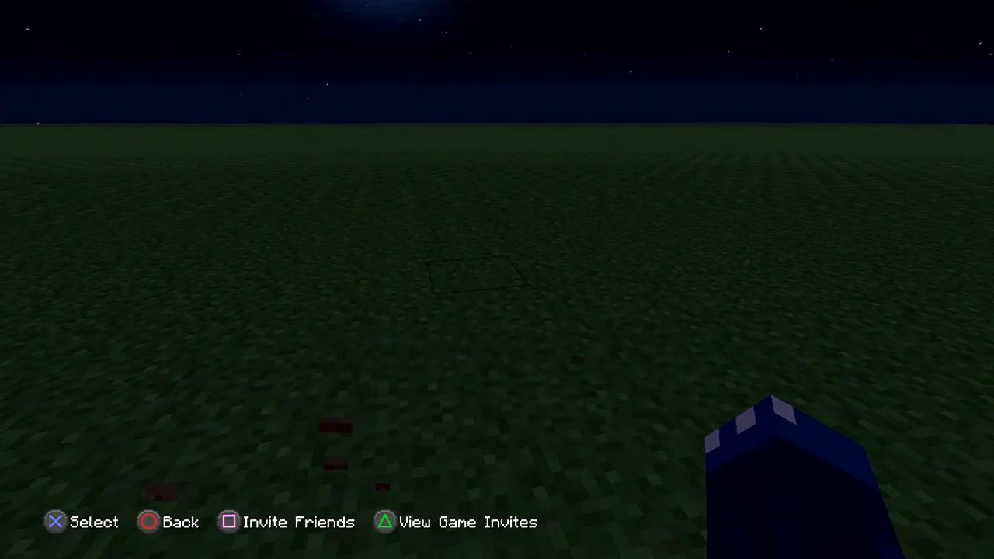
pyautogui.press('Tab')
pyautogui.press('Return')
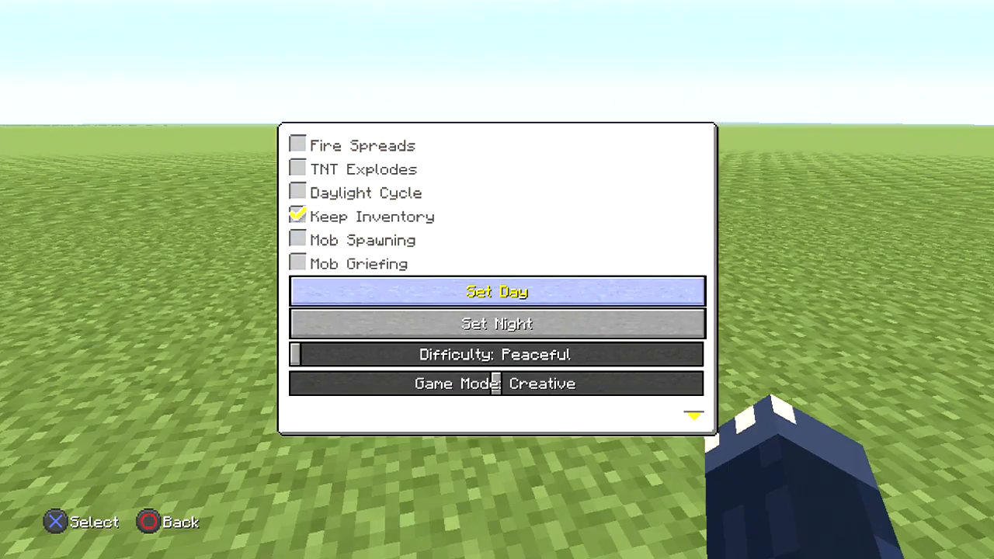
pyautogui.press('Escape')
pyautogui.press('Escape')
# Step: Take a boat into the hotbar, place it on the grass and climb in
pyautogui.press('e')
pyautogui.press('pageup')
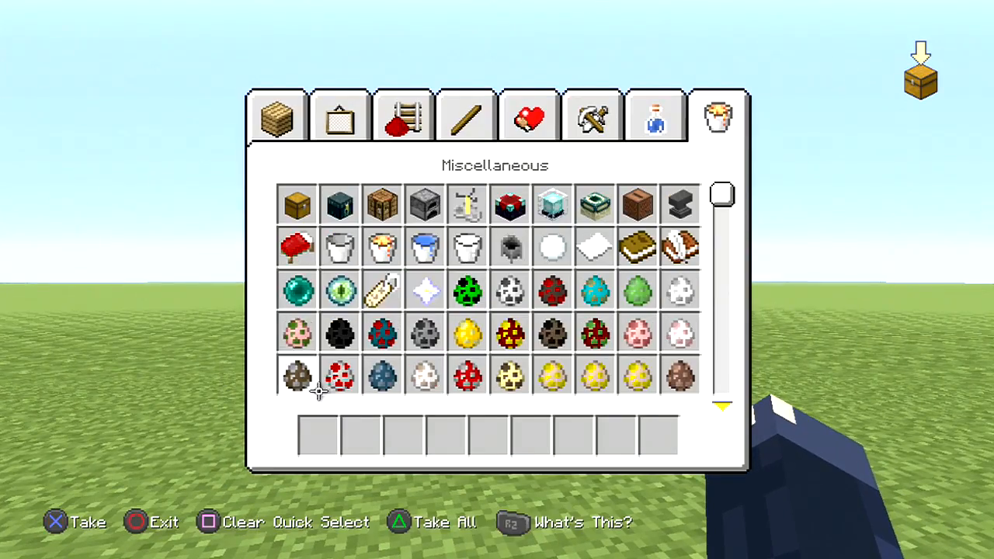
pyautogui.press('pagedown')
pyautogui.press('pagedown')
pyautogui.press('pagedown')
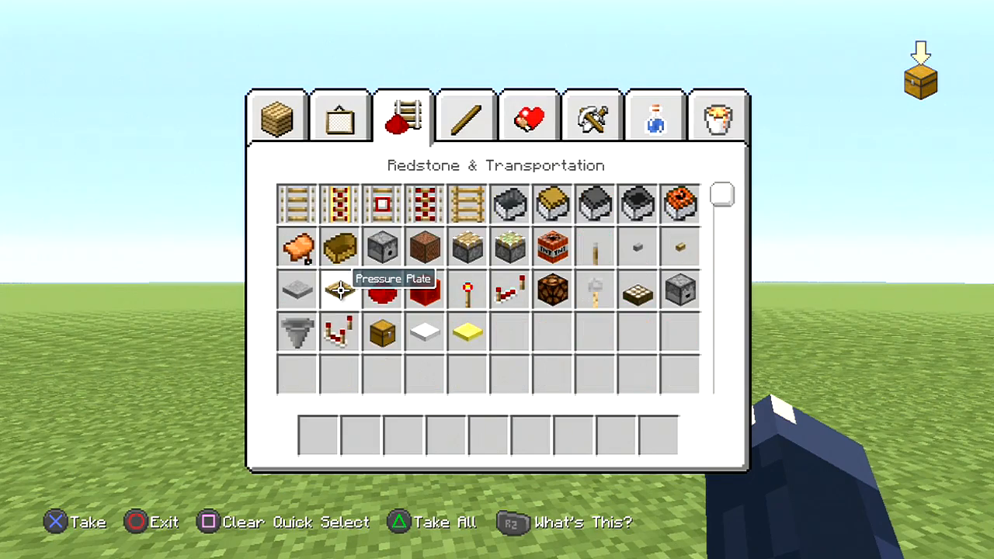
pyautogui.click(339, 246)
pyautogui.press('e')
pyautogui.press('1')
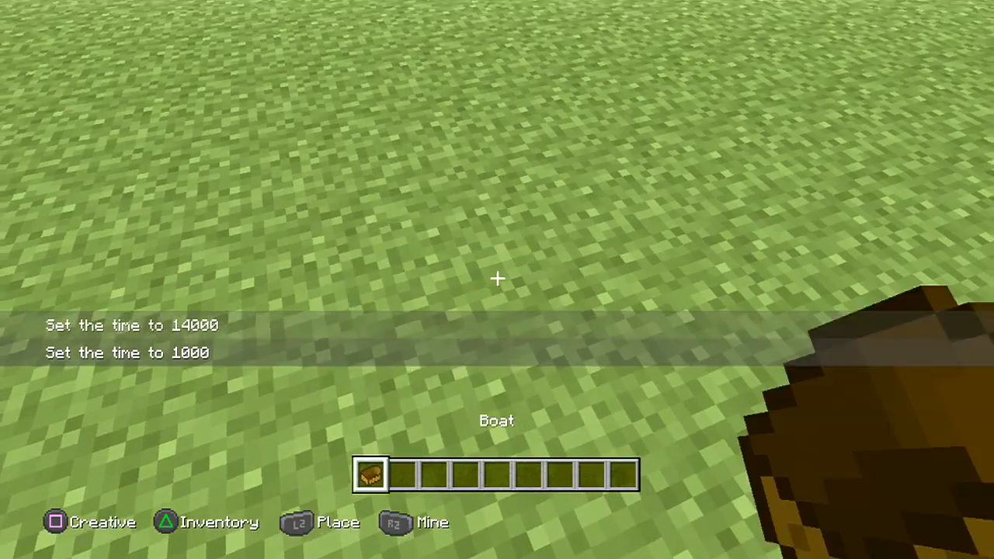
pyautogui.rightClick(497, 278)
pyautogui.press('2')
pyautogui.rightClick(497, 278)
# Step: Exit the game, choosing to save and overwrite the existing save
pyautogui.press('Escape')
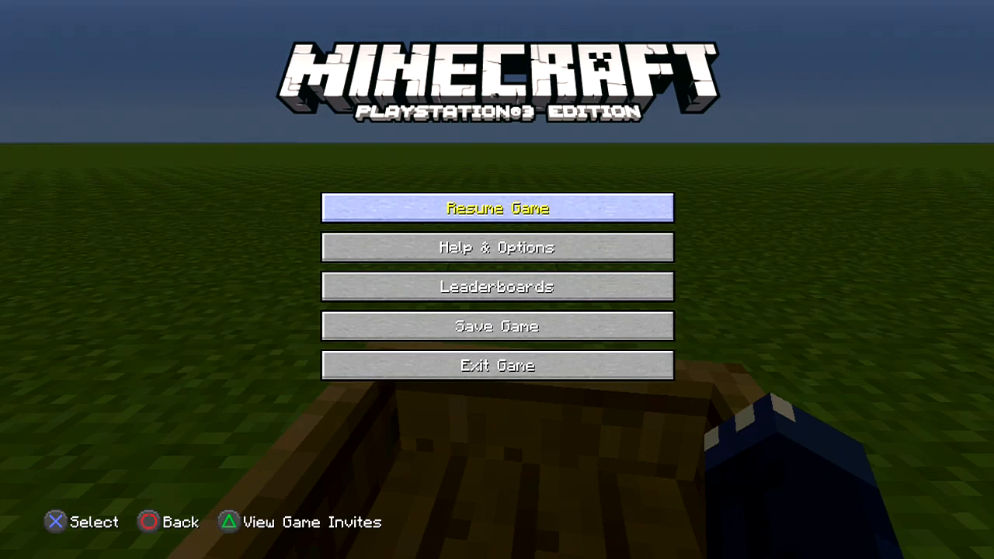
pyautogui.press('Up')
pyautogui.press('Return')
pyautogui.press('Down')
pyautogui.press('Return')
# Step: Confirm the final save prompt so the level saves and returns to the XMB
pyautogui.press('Down')
pyautogui.press('Return')
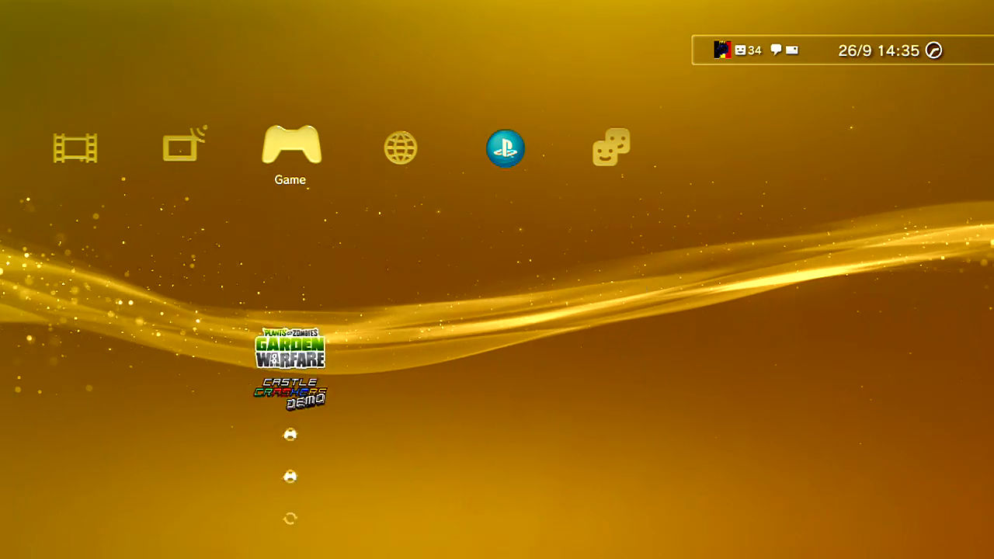
# Step: Locate the Minecraft save in the Saved Data Utility (PS3)
pyautogui.press('Up')
pyautogui.press('Up')
pyautogui.press('Up')
pyautogui.press('Up')
pyautogui.press('Up')
pyautogui.press('Up')
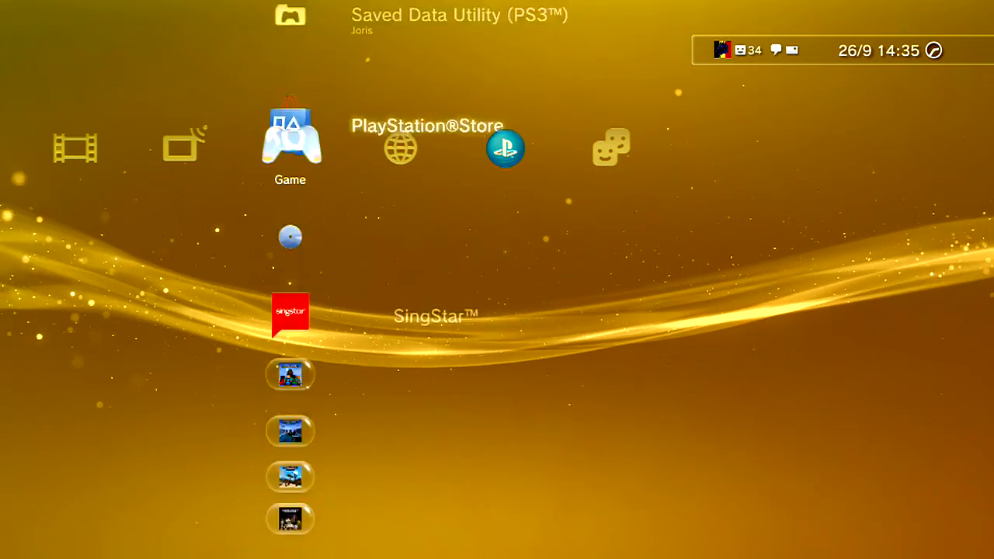
pyautogui.press('Up')
pyautogui.press('Up')
pyautogui.press('Down')
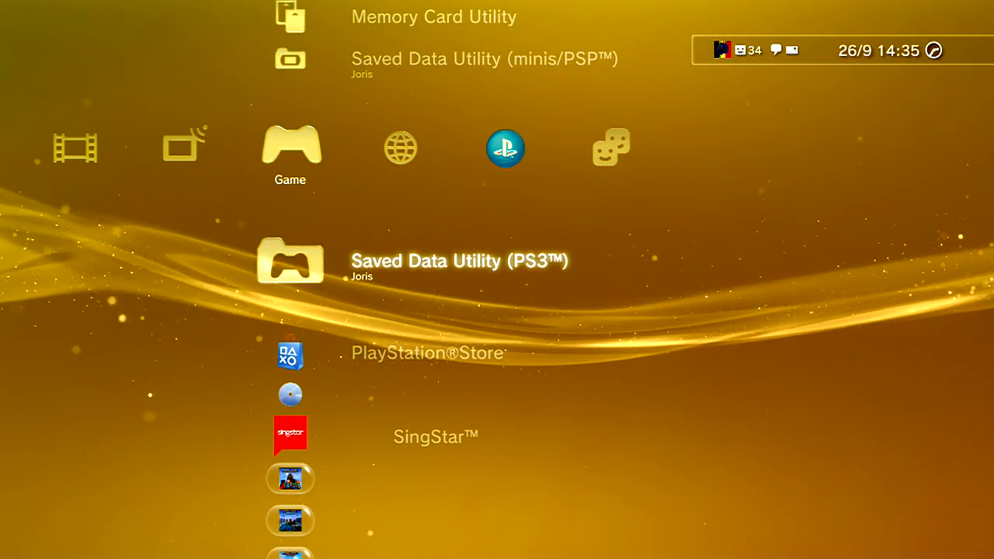
pyautogui.press('Return')
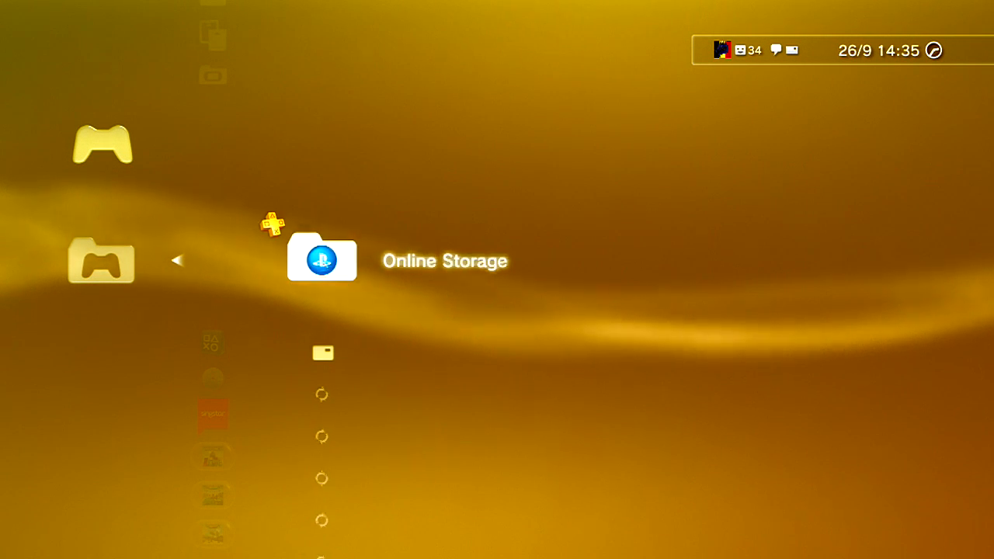
pyautogui.press('Down')
pyautogui.press('Down')
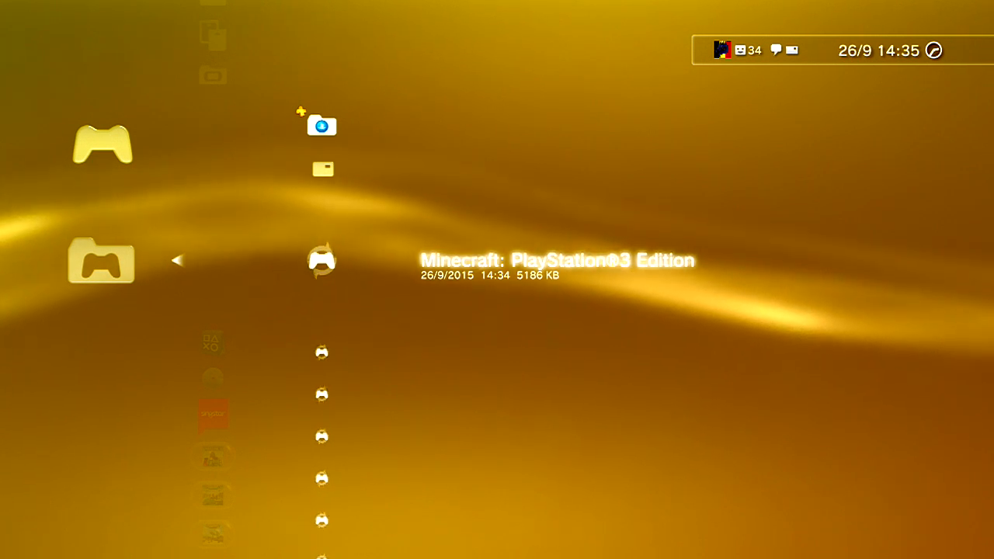
pyautogui.press('Up')
pyautogui.press('Down')
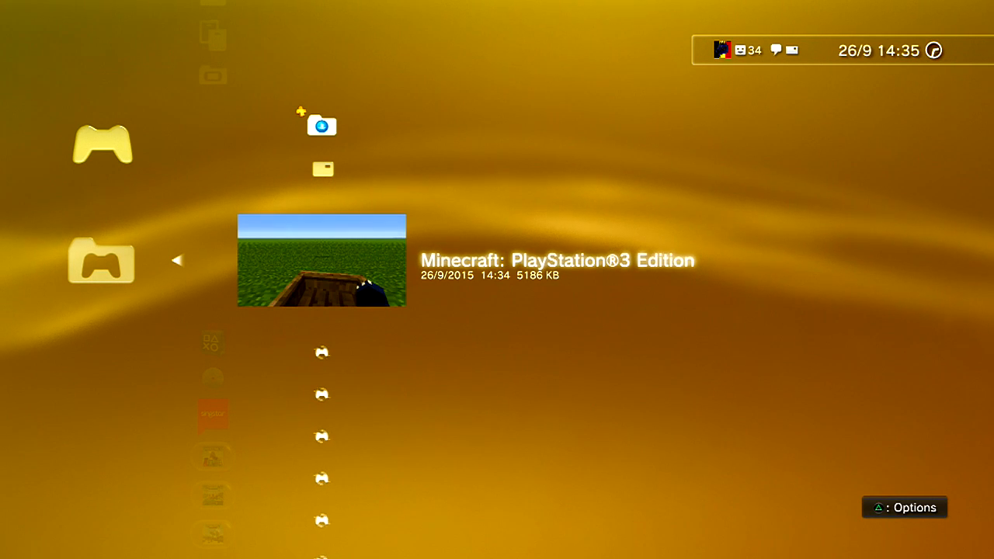
# Step: Copy the Minecraft save onto the USB flash disk
pyautogui.press('Triangle')
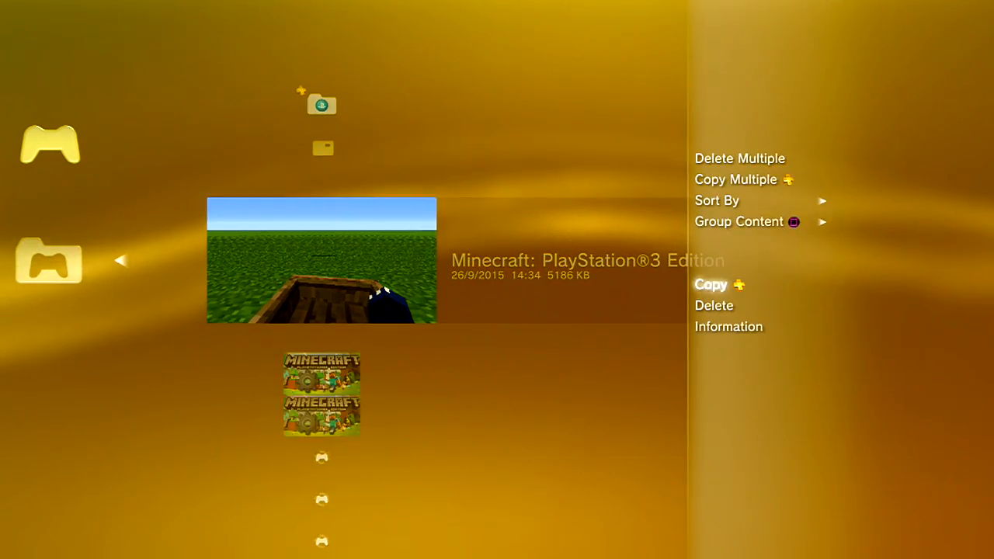
pyautogui.press('Return')
pyautogui.press('Down')
pyautogui.press('Return')
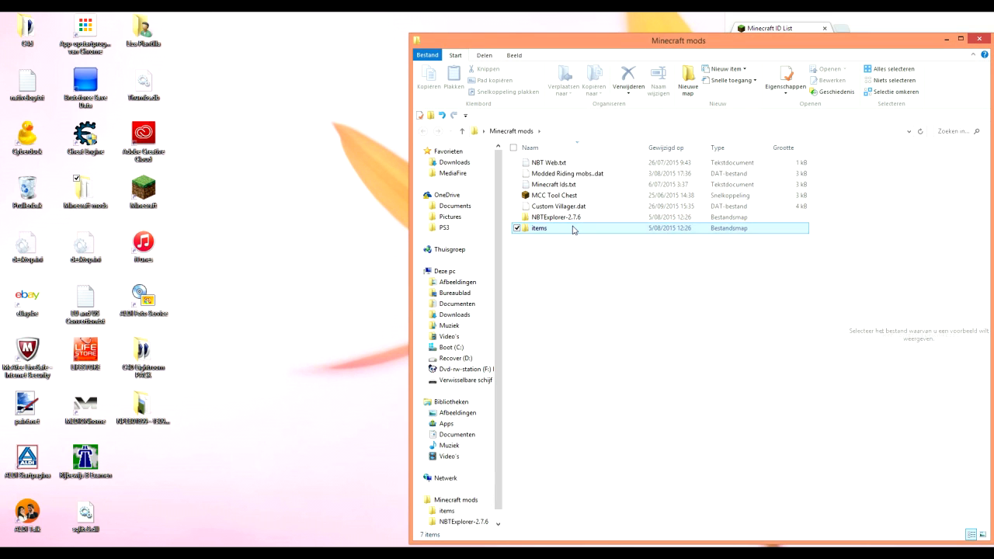
# Step: Run Minecraft PS3 Save Tool.exe from the items folder and load the copied save folder
pyautogui.doubleClick(573, 229)
pyautogui.doubleClick(607, 261)
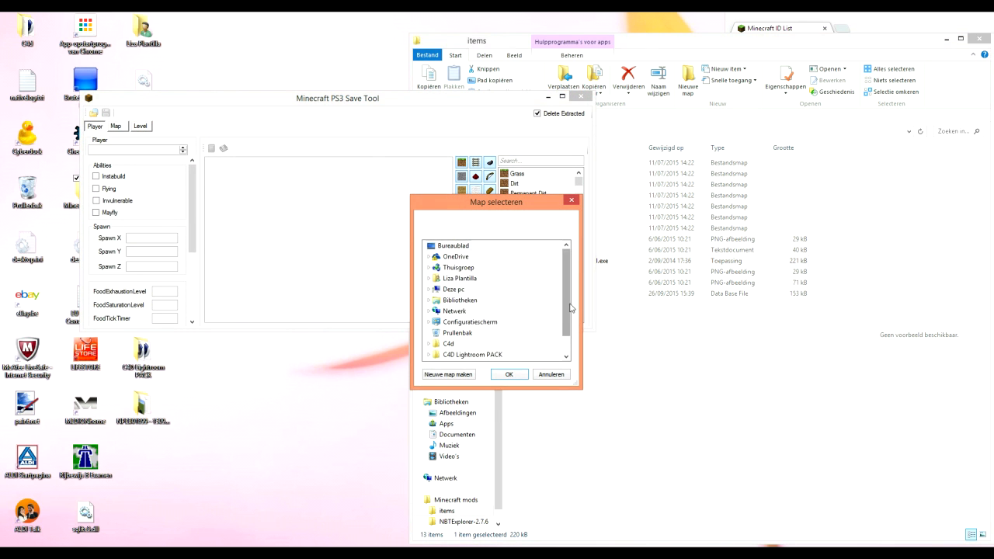
pyautogui.scroll(-1, 567, 310)
pyautogui.click(509, 374)
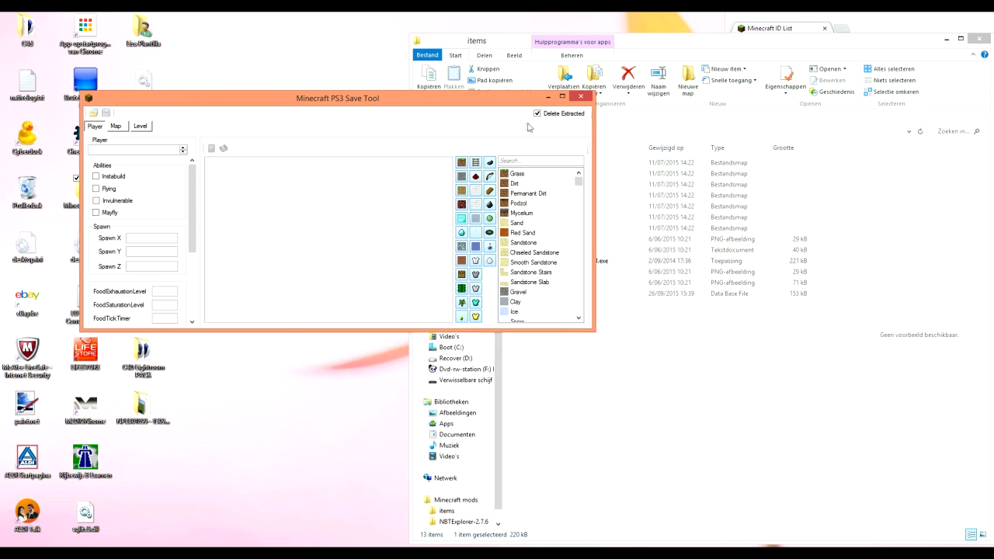
# Step: Navigate Explorer back to the Minecraft mods folder and into NBTExplorer-2.7.6
pyautogui.click(536, 42)
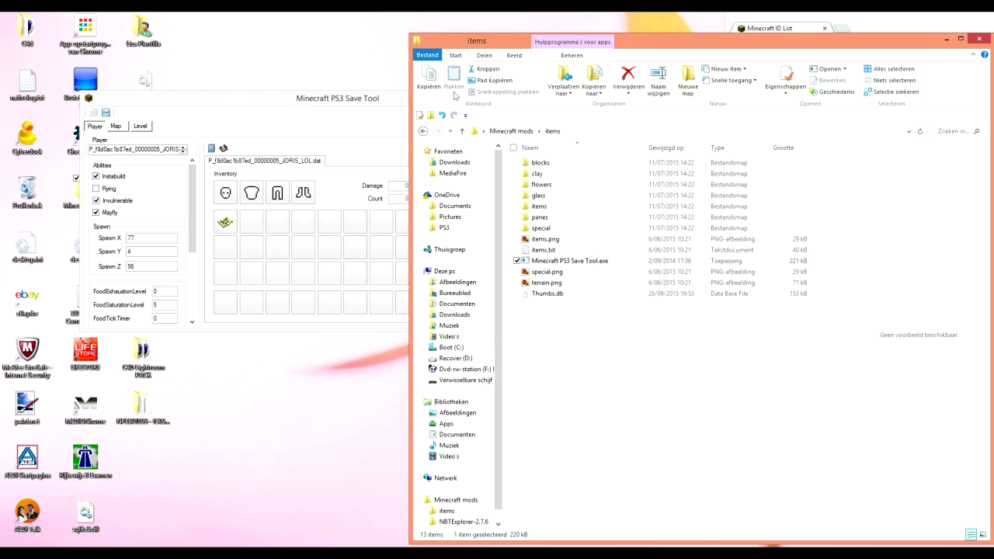
pyautogui.click(424, 132)
pyautogui.doubleClick(556, 218)
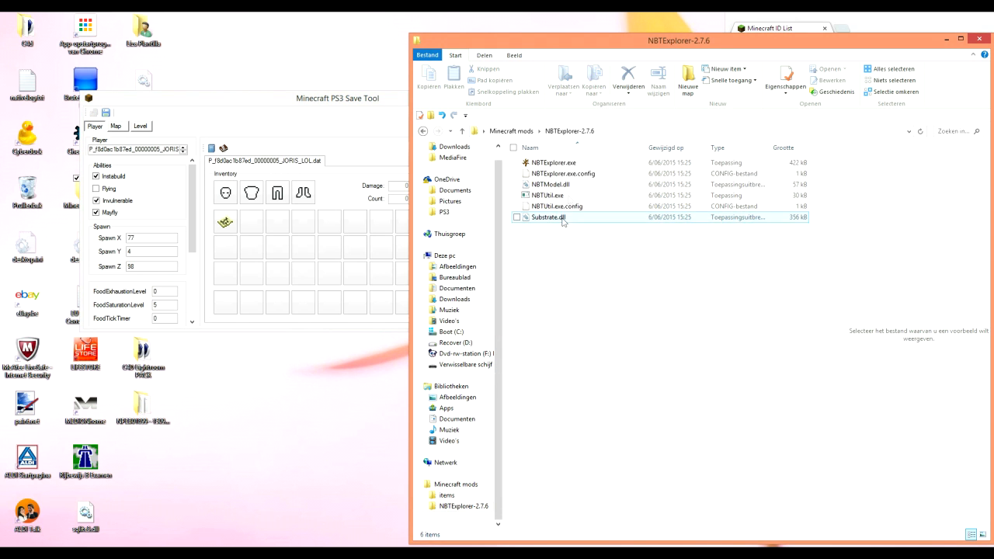
# Step: Launch NBTExplorer and load the copied PS3 save folder
pyautogui.doubleClick(575, 163)
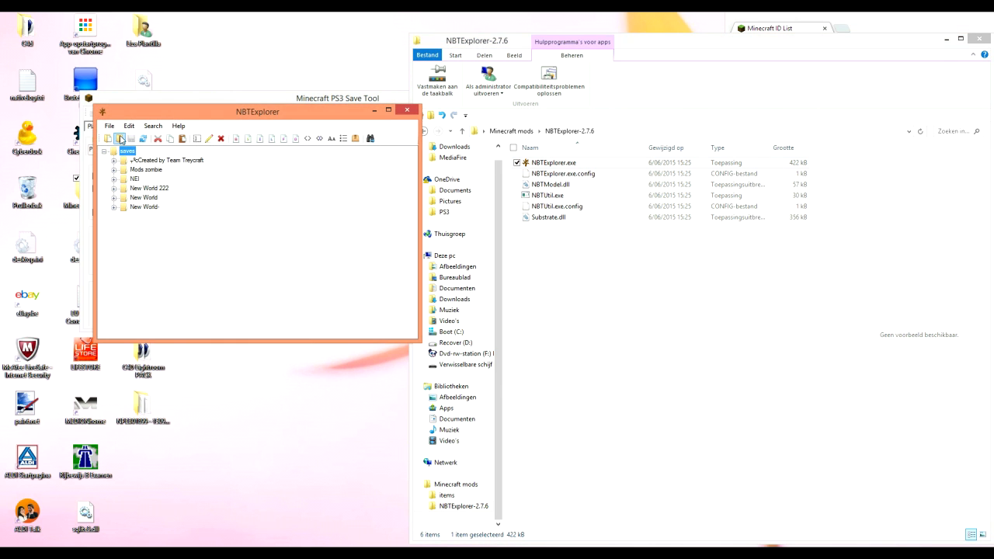
pyautogui.click(120, 138)
pyautogui.scroll(-1, 471, 350)
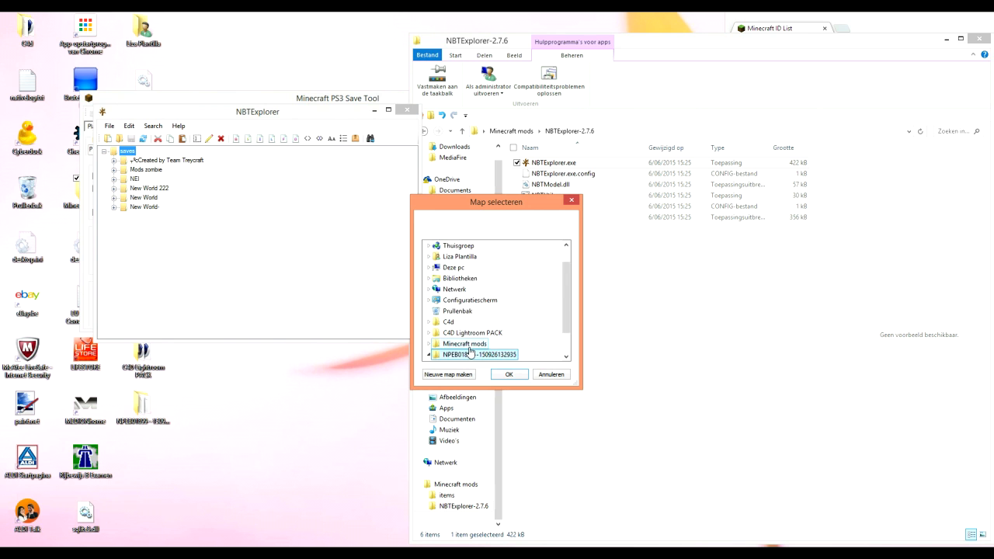
pyautogui.click(470, 352)
pyautogui.click(509, 374)
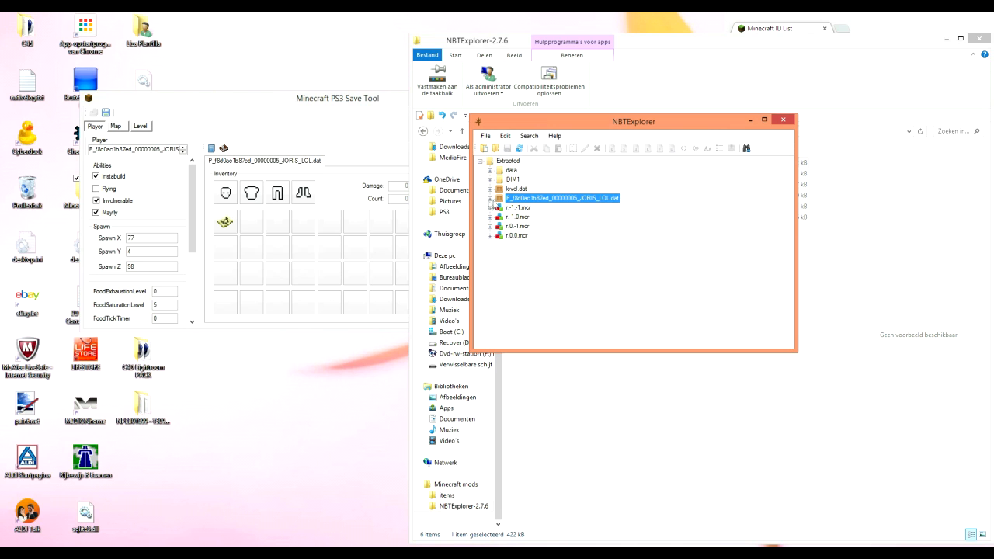
# Step: Expand the player .dat file and its boat Riding data, then start a second NBTExplorer window
pyautogui.click(489, 200)
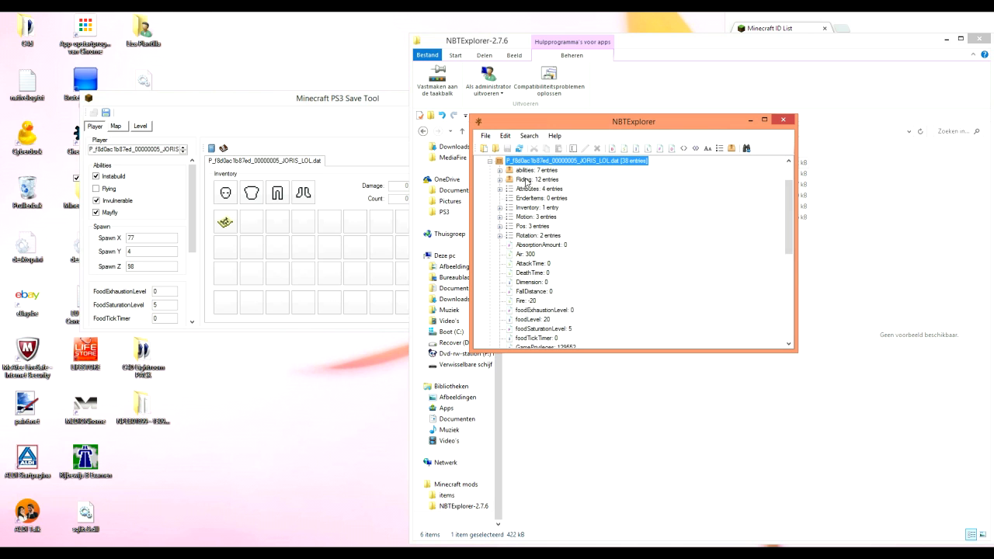
pyautogui.click(499, 179)
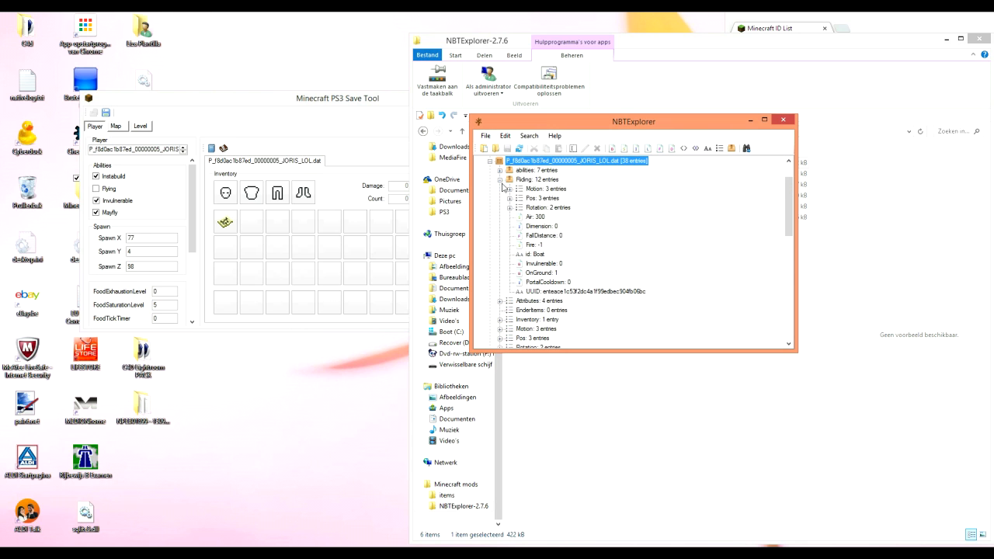
pyautogui.click(532, 201)
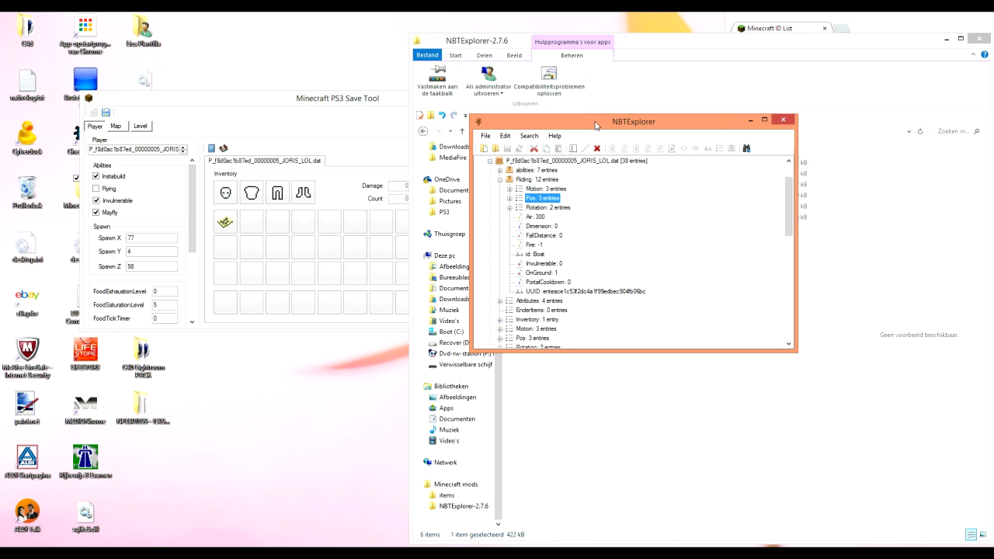
pyautogui.moveTo(595, 125); pyautogui.dragTo(165, 251)
pyautogui.click(667, 47)
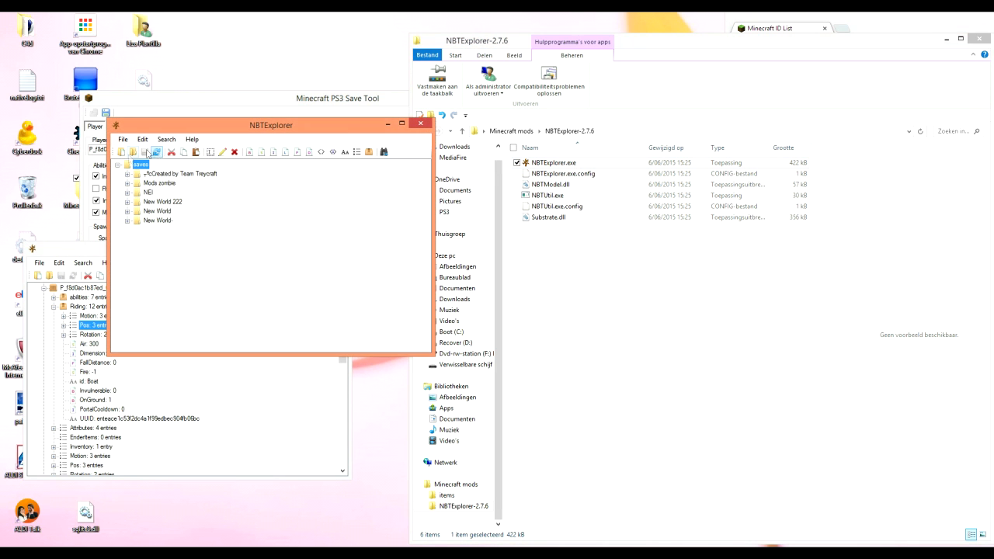
# Step: Load Custom Villager.dat in the second window and place it on the right side
pyautogui.click(122, 152)
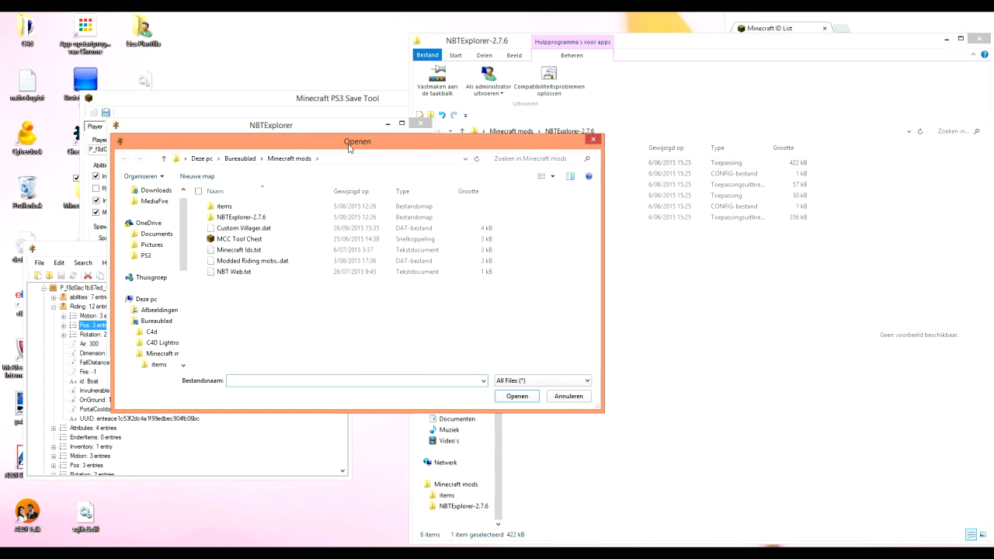
pyautogui.moveTo(348, 147); pyautogui.dragTo(488, 151)
pyautogui.click(383, 232)
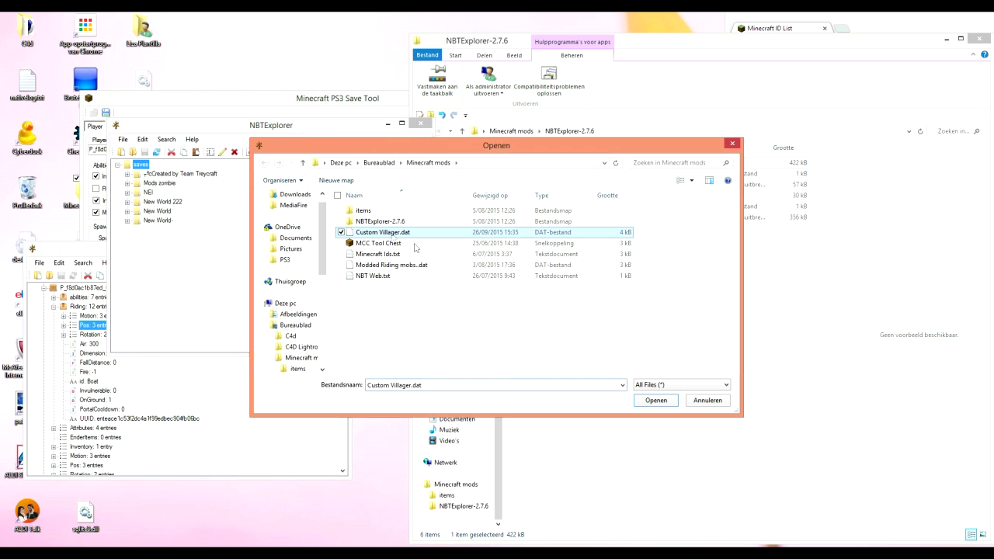
pyautogui.click(656, 400)
pyautogui.moveTo(250, 121); pyautogui.dragTo(826, 194)
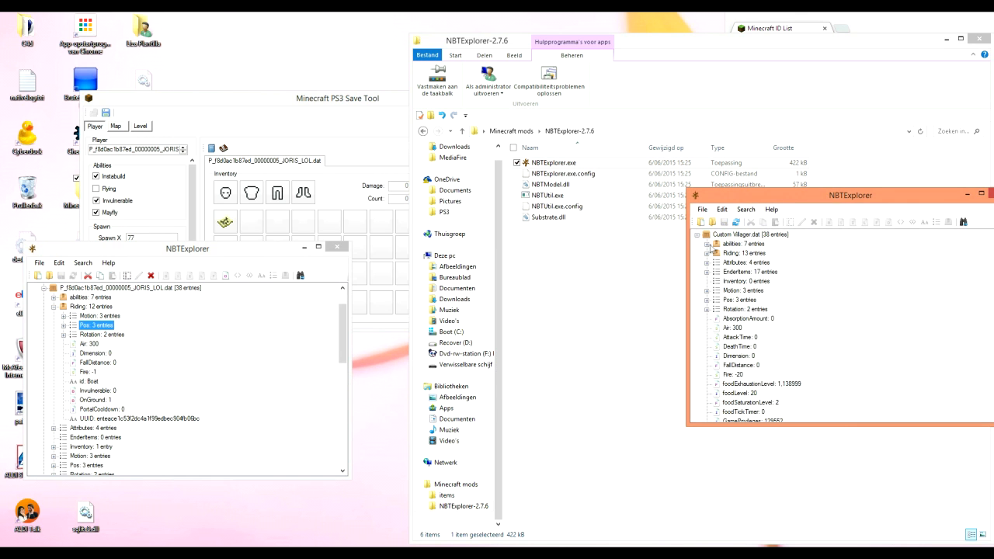
# Step: Cut the villager Riding's Pos entry and paste it back into Riding
pyautogui.click(707, 253)
pyautogui.click(745, 281)
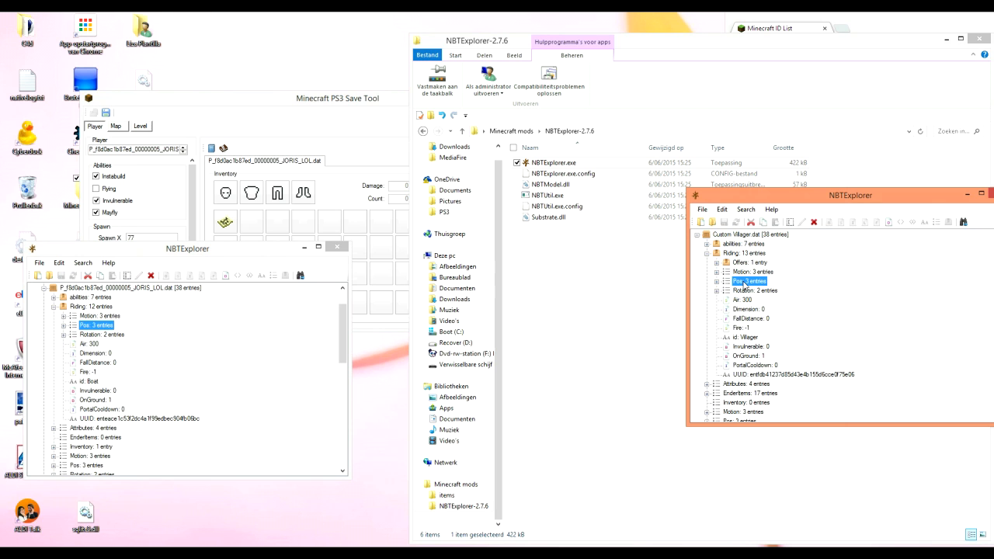
pyautogui.click(814, 222)
pyautogui.click(744, 253)
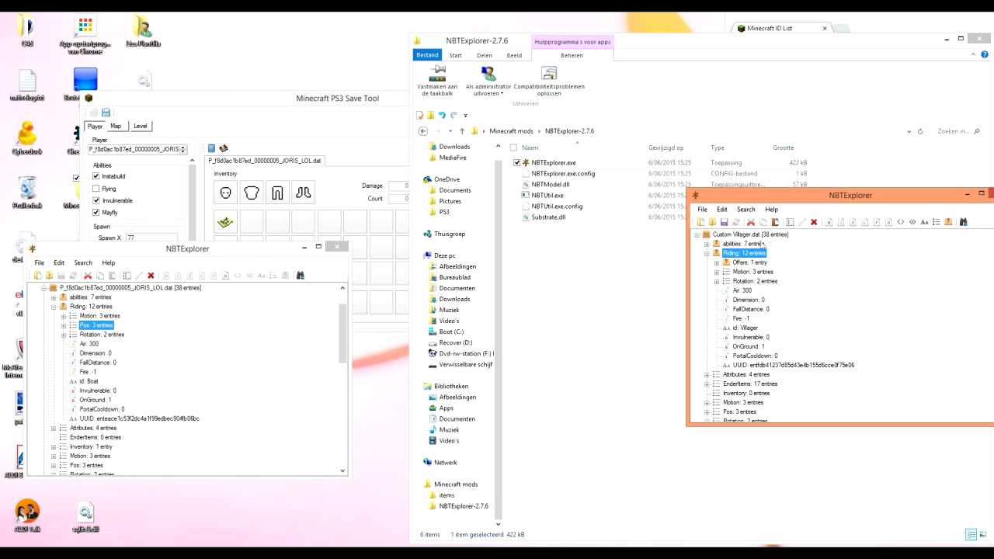
pyautogui.click(775, 222)
pyautogui.click(707, 253)
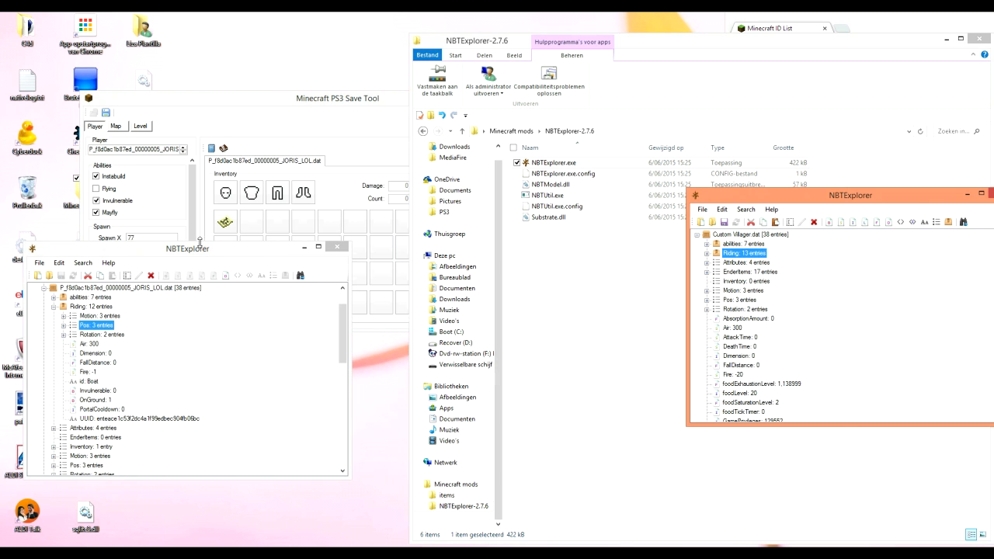
# Step: Select the villager's Riding entry for copying into the player file
pyautogui.moveTo(234, 249); pyautogui.dragTo(372, 226)
pyautogui.click(192, 283)
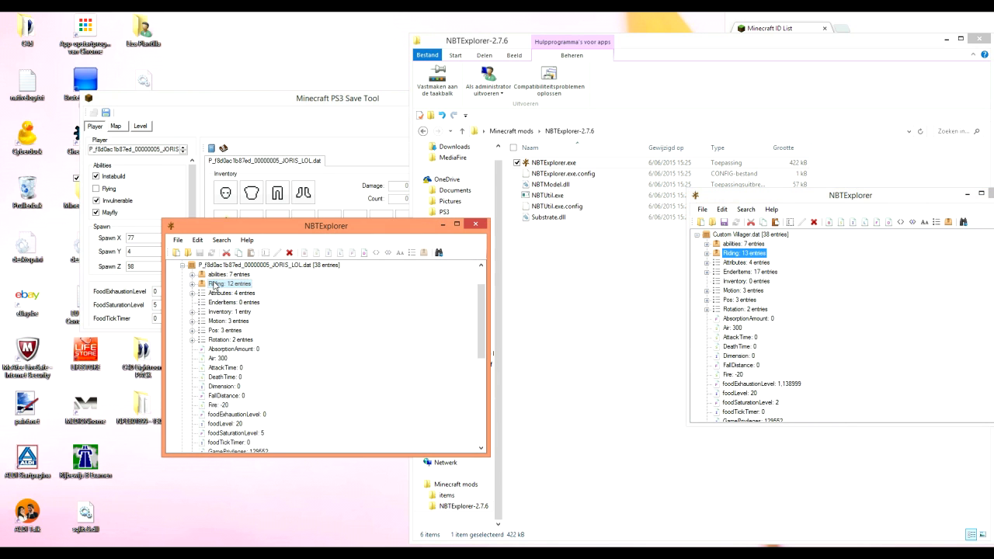
# Step: Paste the villager Riding data into the player file and expand Offers > Recipes
pyautogui.click(250, 253)
pyautogui.click(192, 320)
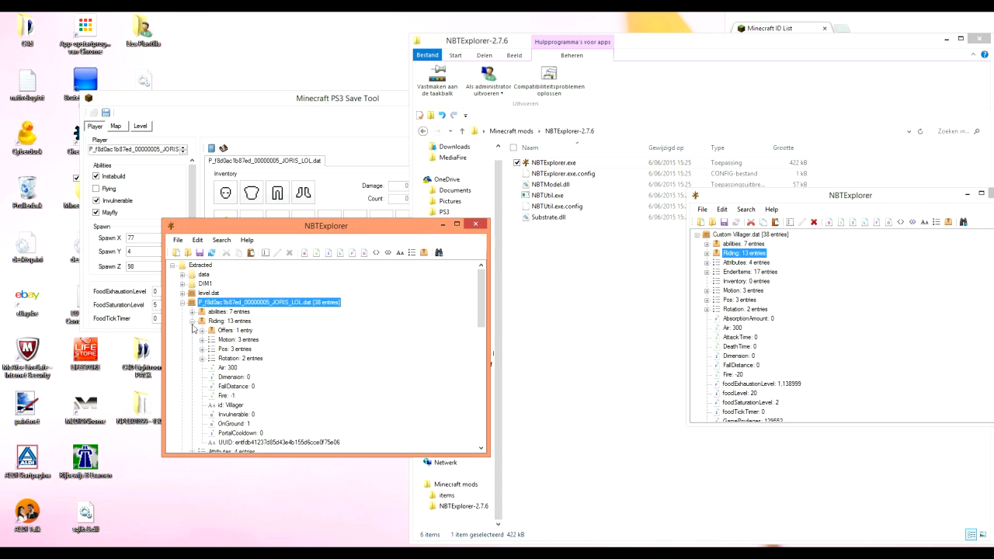
pyautogui.scroll(-1, 210, 304)
pyautogui.click(201, 302)
pyautogui.click(211, 311)
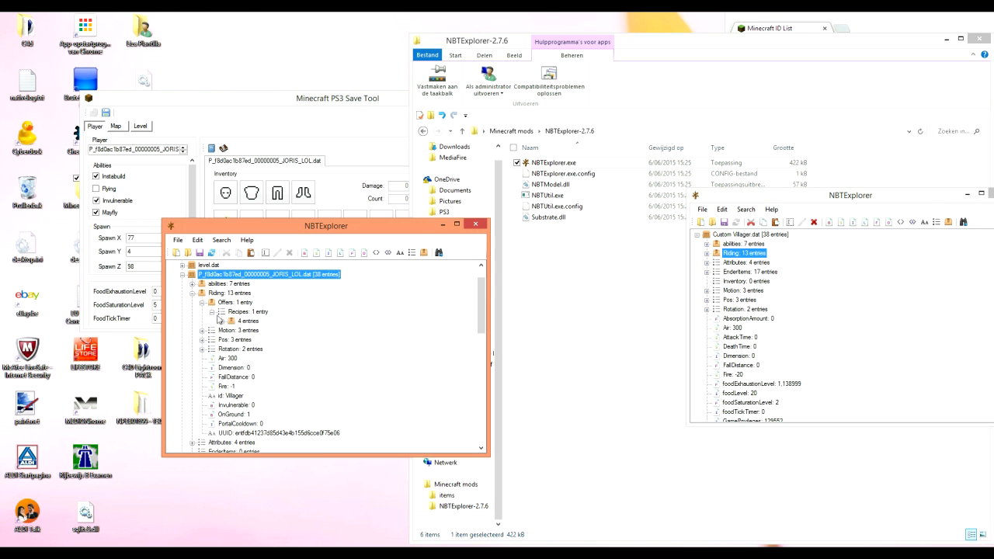
# Step: Reveal the trade recipe's buy item Count, Damage and id fields
pyautogui.click(231, 330)
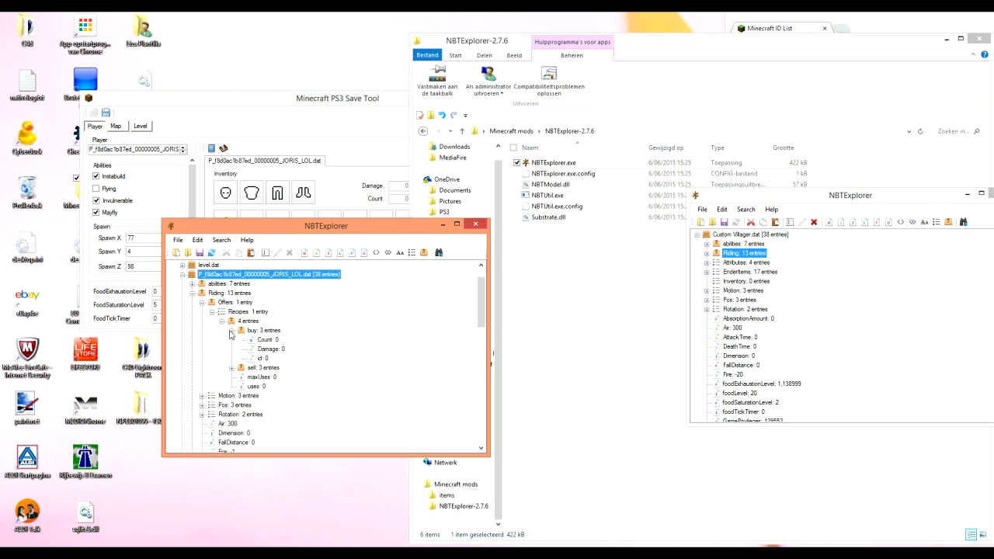
pyautogui.click(230, 330)
pyautogui.click(231, 330)
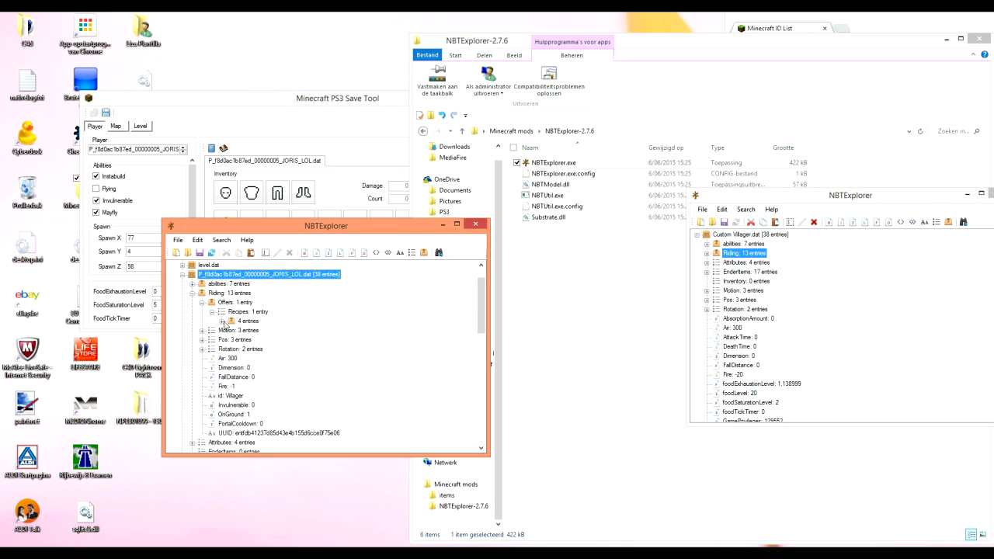
pyautogui.click(230, 330)
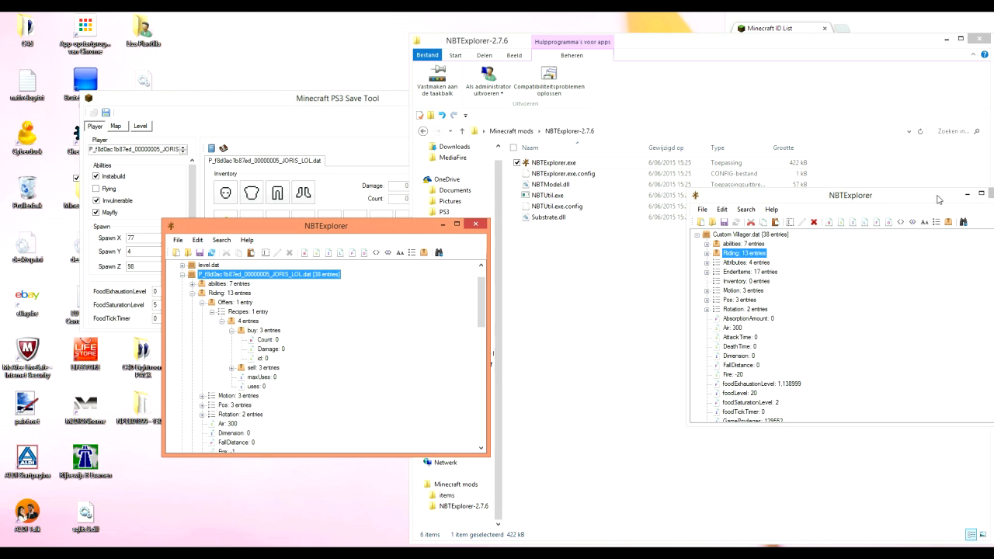
pyautogui.moveTo(941, 198); pyautogui.dragTo(810, 199)
# Step: Close Custom Villager.dat discarding changes and rearrange the remaining windows
pyautogui.click(863, 195)
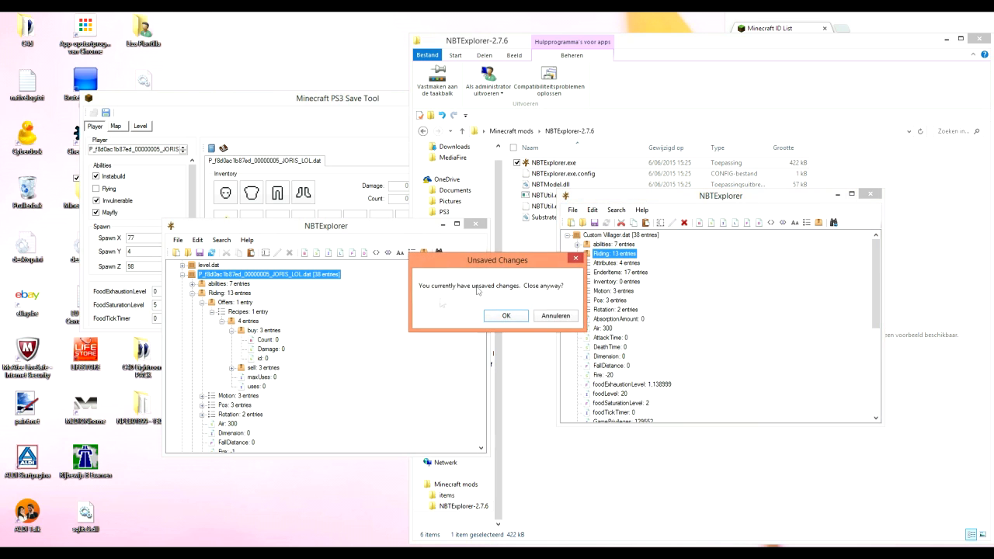
pyautogui.click(505, 315)
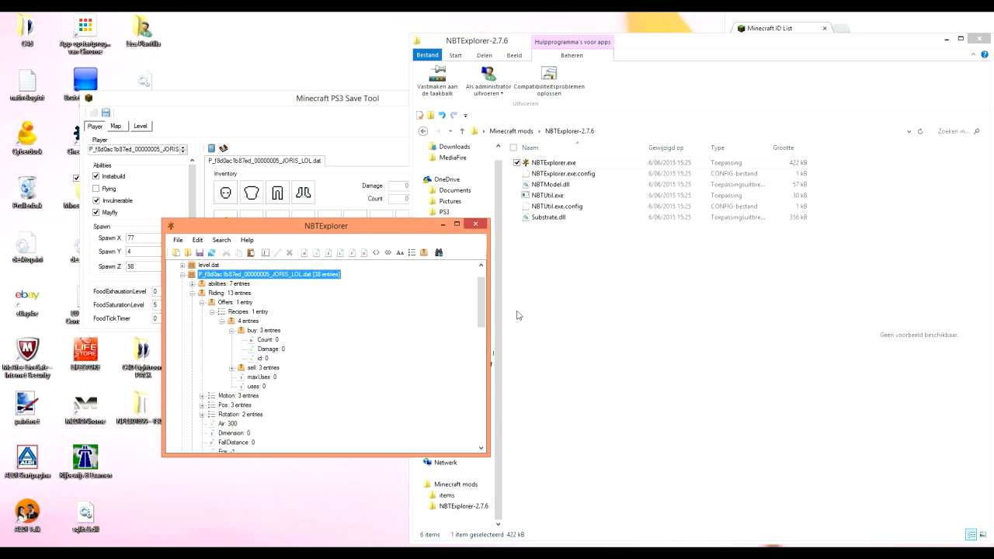
pyautogui.moveTo(298, 227); pyautogui.dragTo(327, 202)
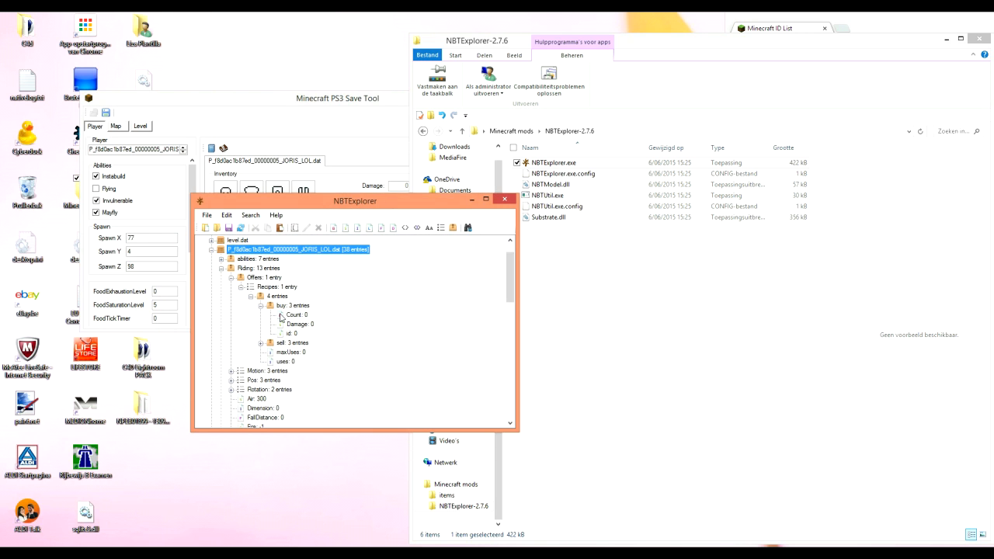
pyautogui.click(261, 306)
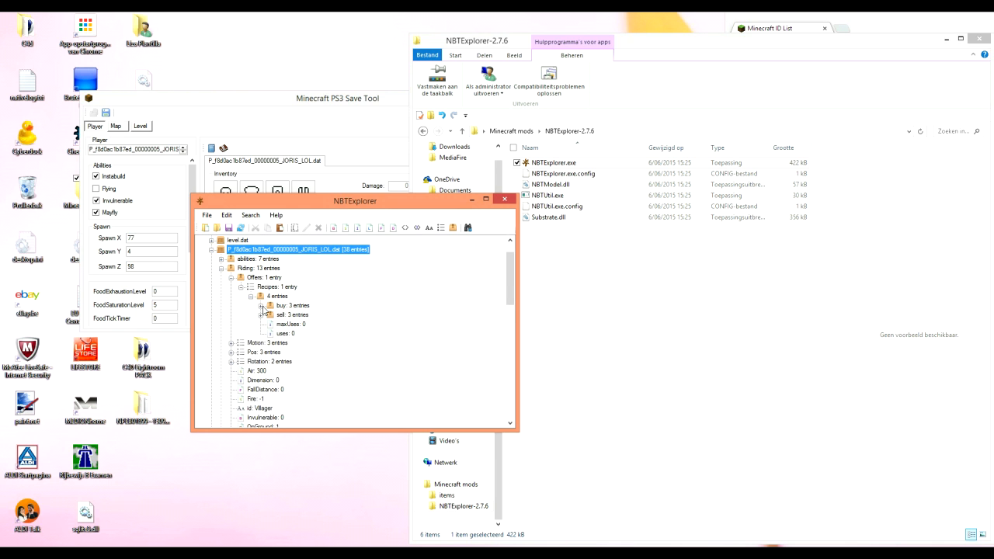
pyautogui.moveTo(753, 43); pyautogui.dragTo(648, 73)
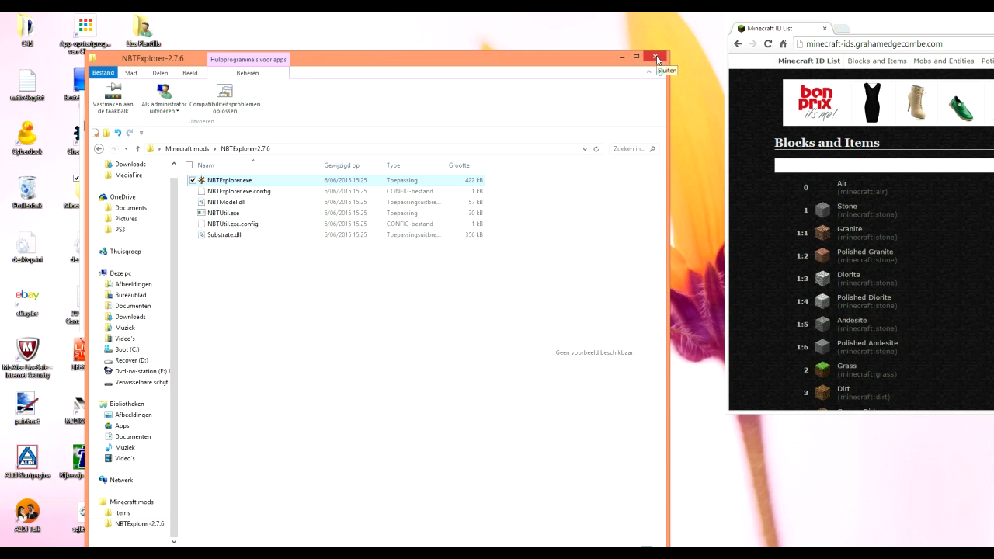
# Step: Review the buy item's Count value without changing it
pyautogui.click(655, 57)
pyautogui.moveTo(803, 28)
pyautogui.mouseDown()
pyautogui.moveTo(602, 37)
pyautogui.moveTo(735, 33)
pyautogui.mouseUp()
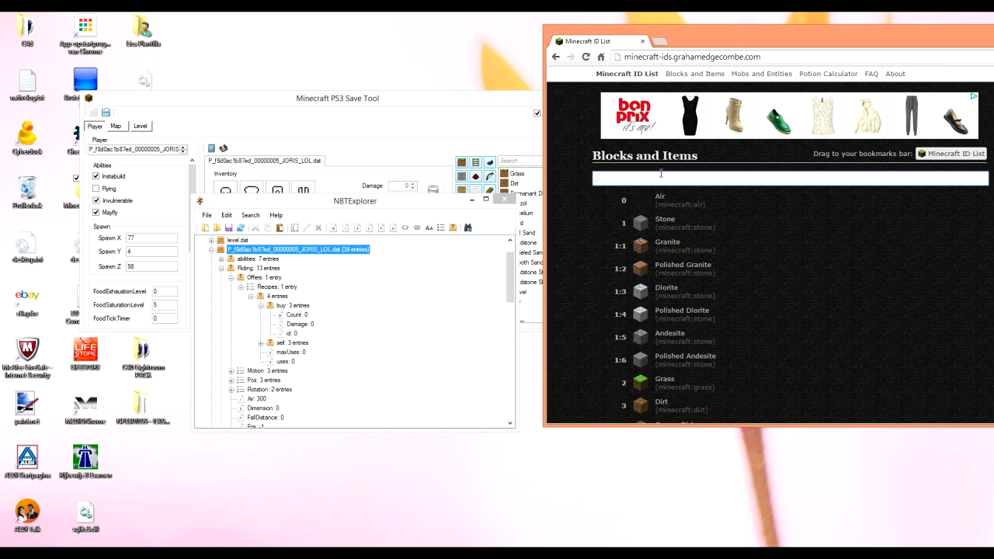
pyautogui.write('diam')
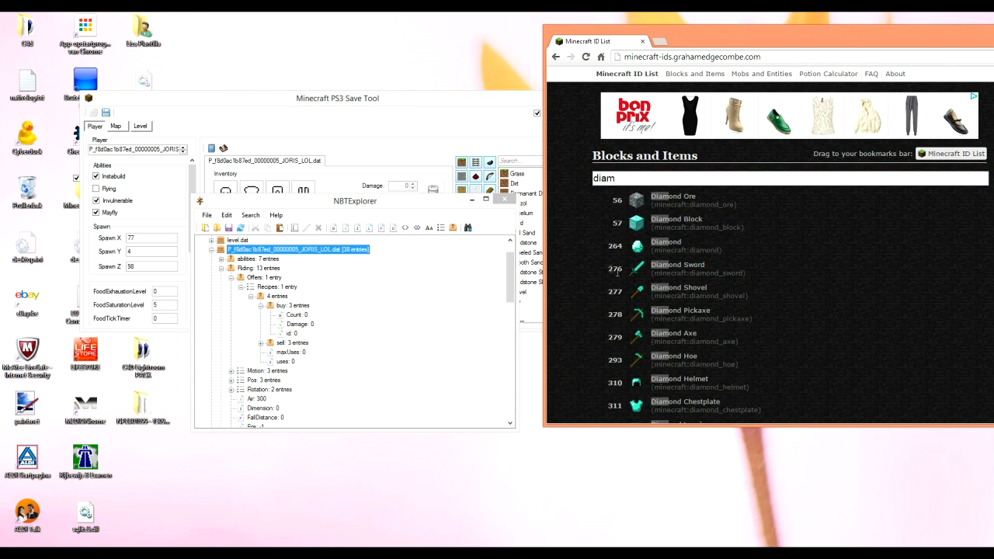
pyautogui.click(291, 314)
pyautogui.doubleClick(306, 317)
pyautogui.write('2')
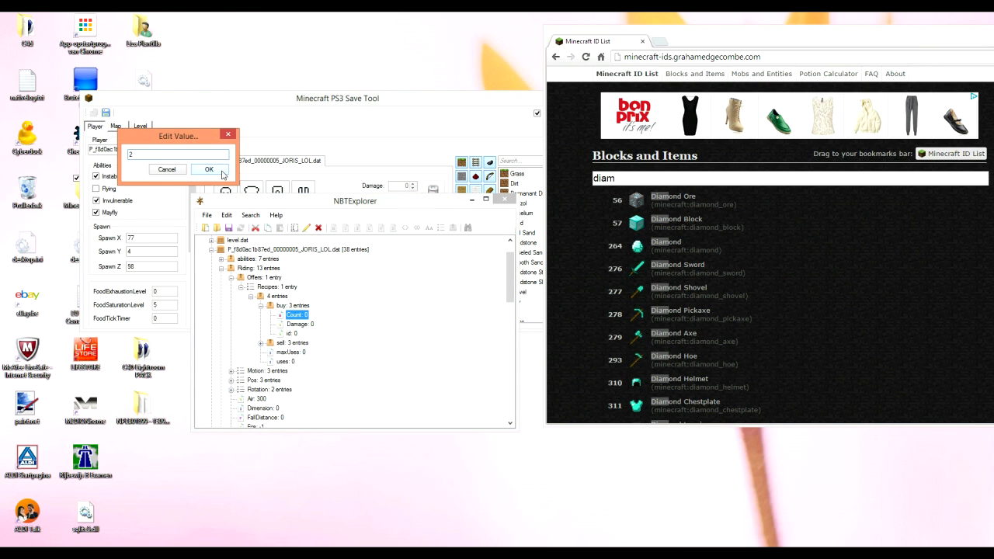
pyautogui.press('Return')
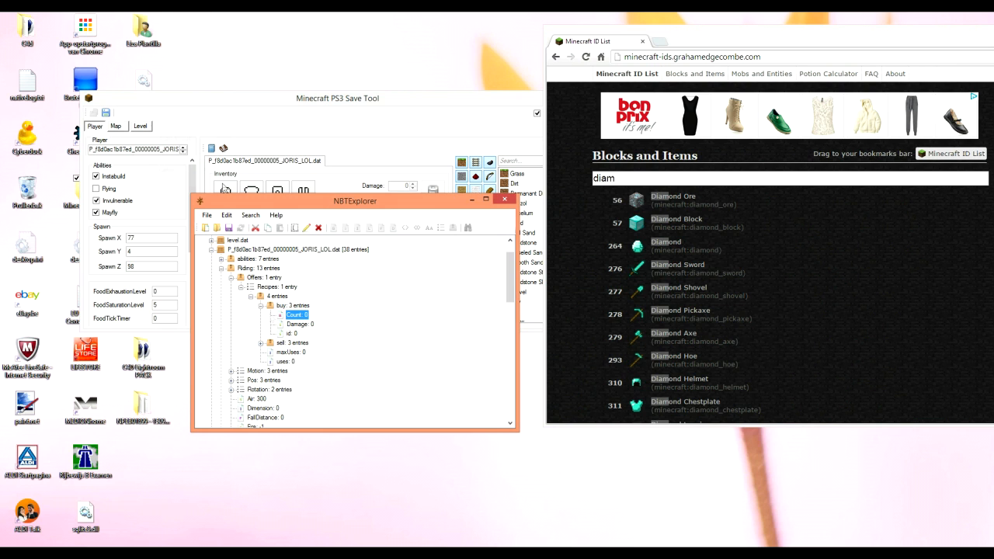
# Step: Set the buy item's id to 1 (stone), checking it against the Minecraft ID list
pyautogui.doubleClick(291, 333)
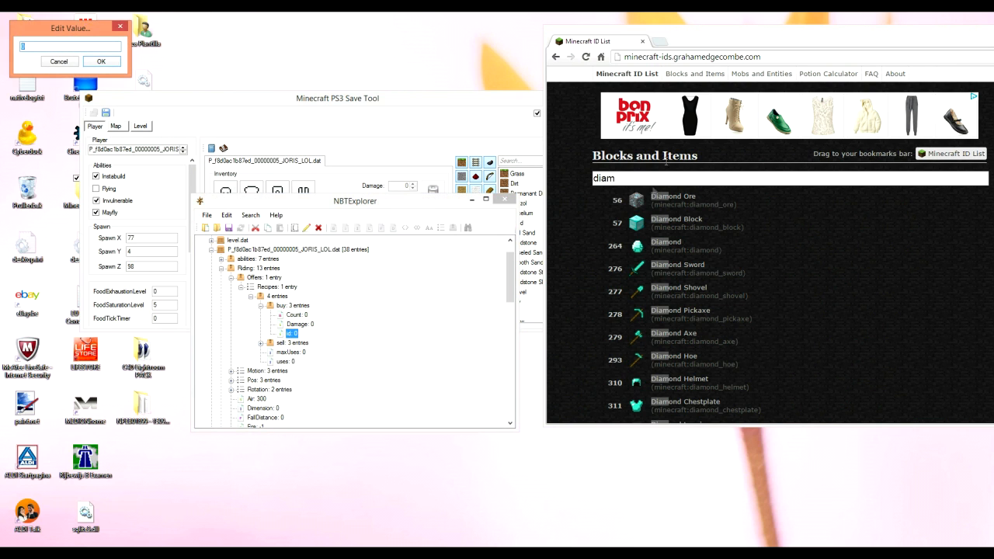
pyautogui.moveTo(654, 184); pyautogui.dragTo(543, 178)
pyautogui.press('BackSpace')
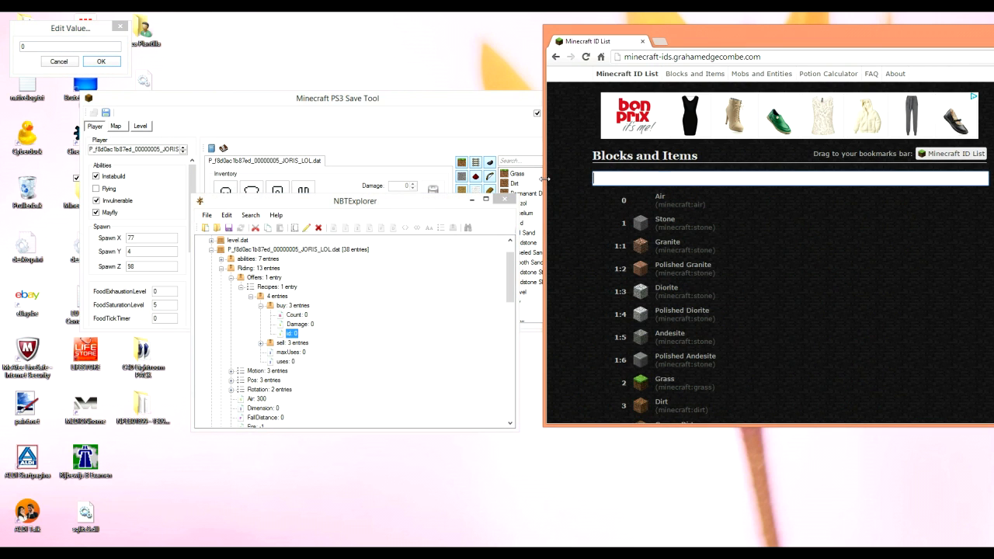
pyautogui.write('1')
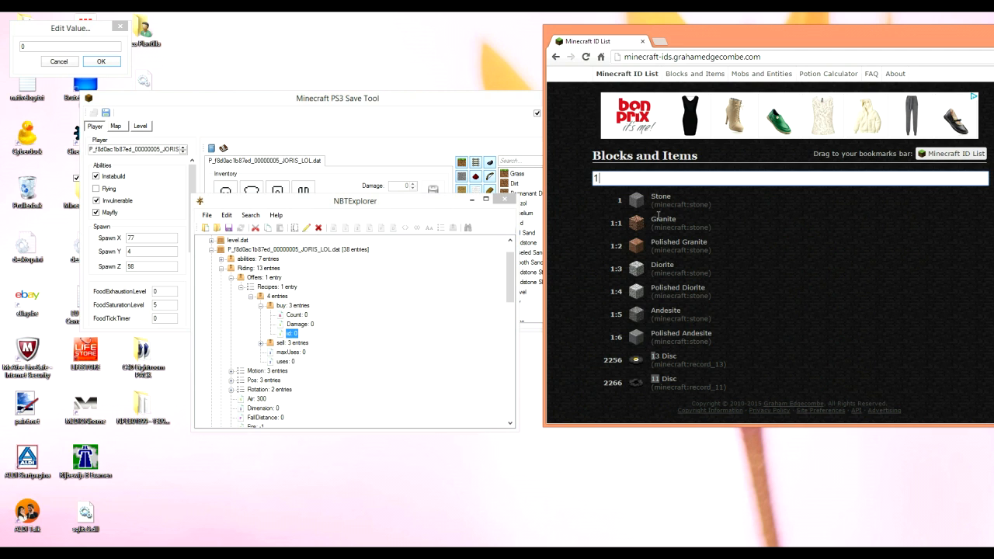
pyautogui.click(296, 337)
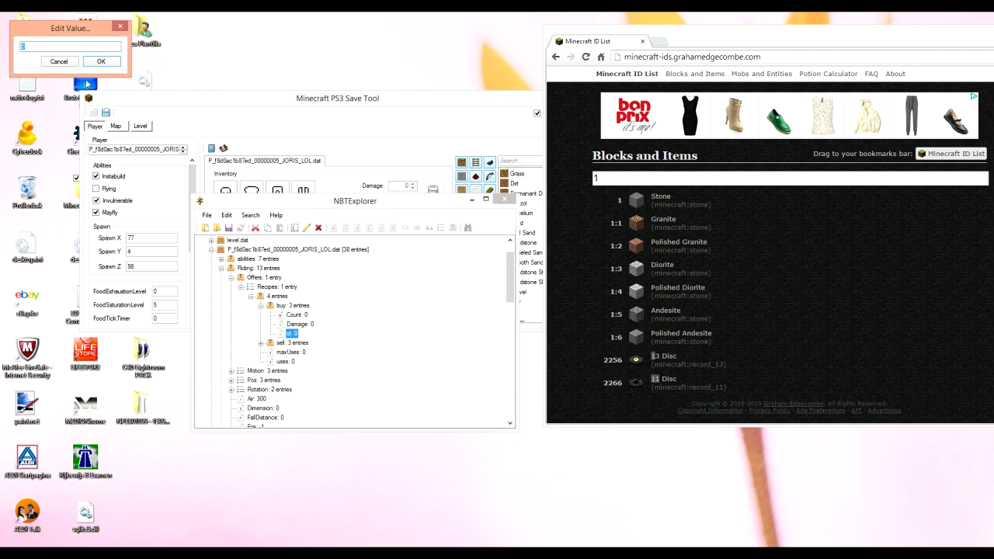
pyautogui.click(112, 62)
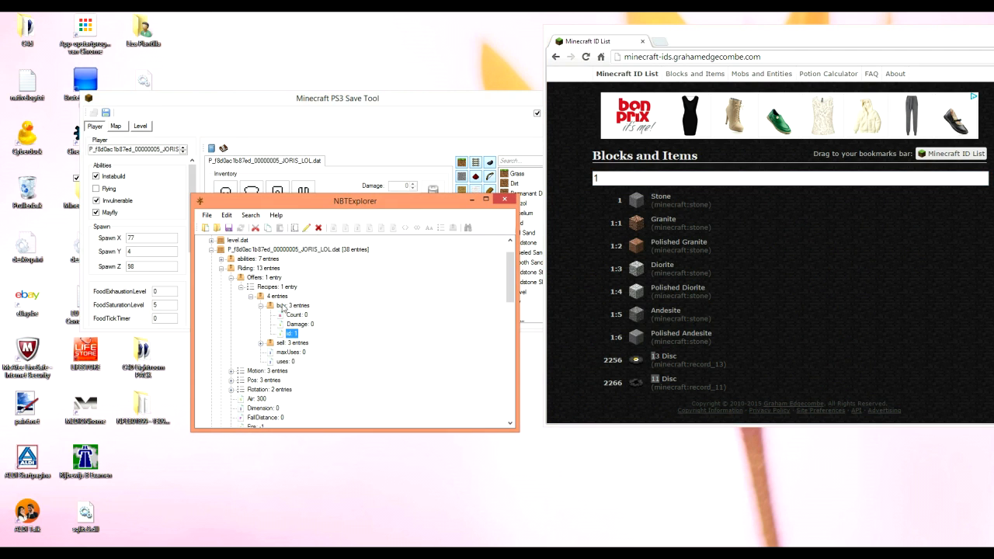
pyautogui.click(301, 315)
# Step: Set the trade's maxUses to 10000 and expand the sell item's fields
pyautogui.click(261, 306)
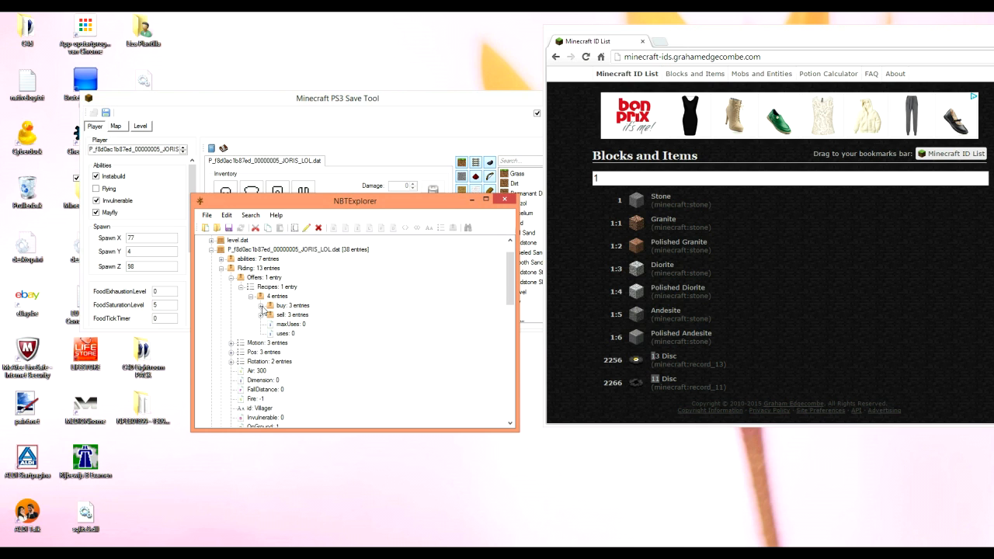
pyautogui.doubleClick(286, 324)
pyautogui.write('10000')
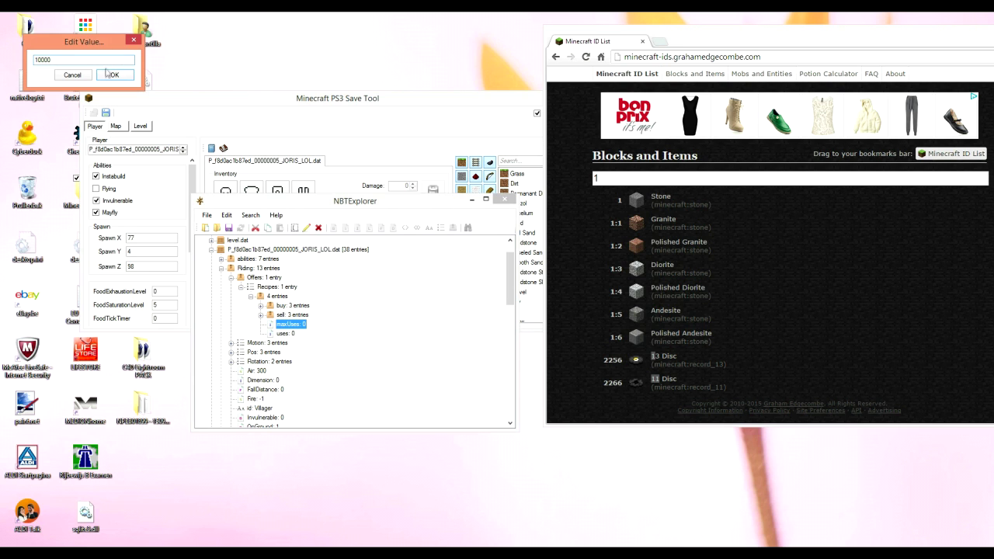
pyautogui.click(109, 74)
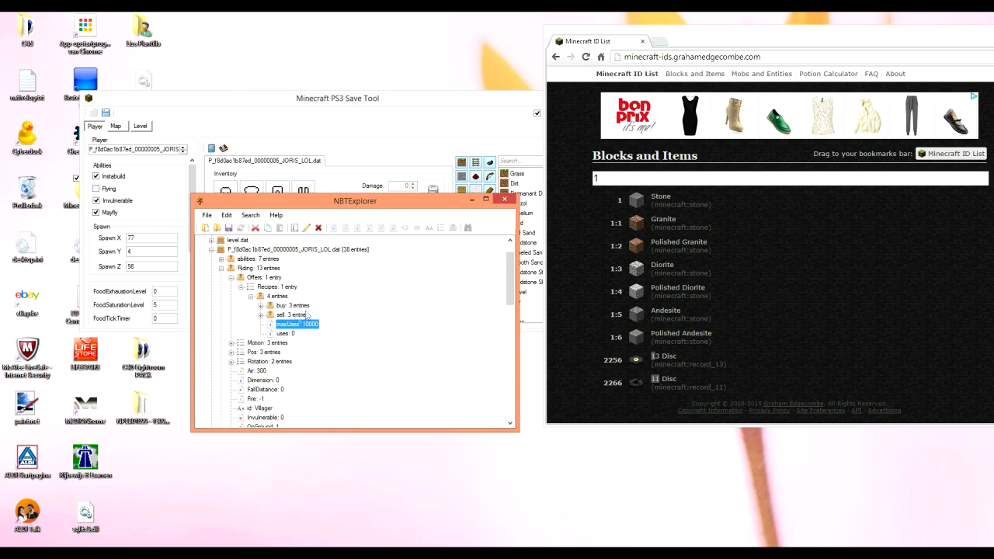
pyautogui.click(261, 316)
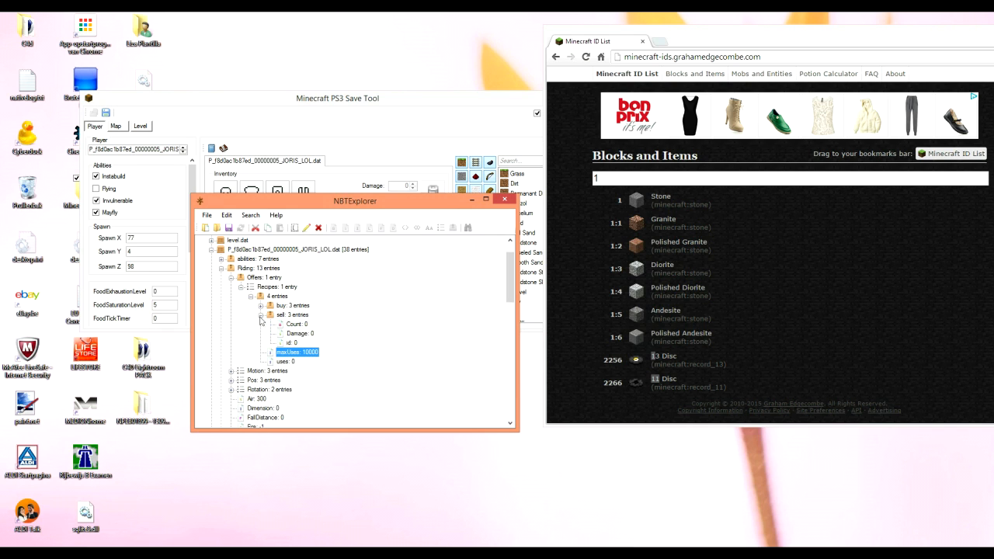
# Step: Look up Diamond Sword in the item ID list and set the sell item's id to 276
pyautogui.click(294, 325)
pyautogui.click(646, 180)
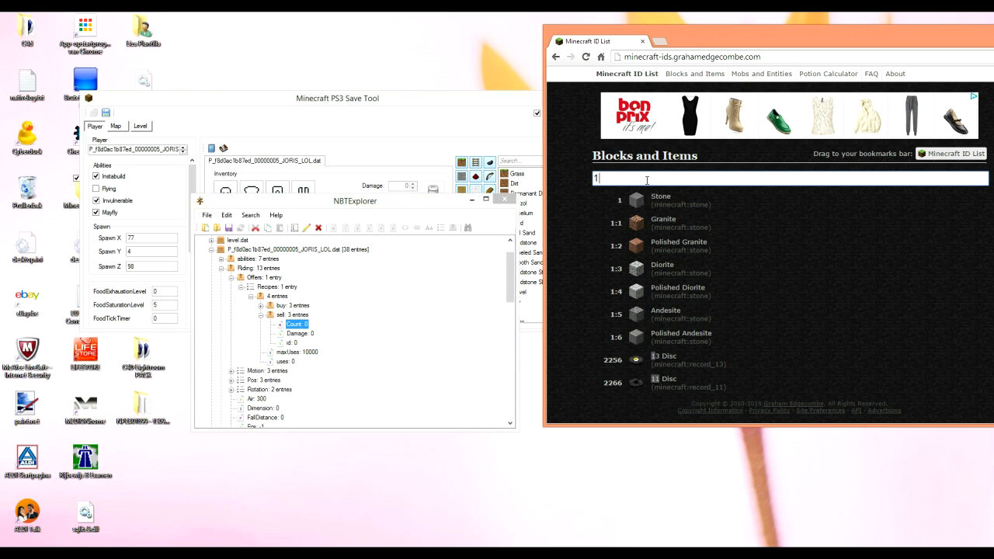
pyautogui.write('1')
pyautogui.write('25')
pyautogui.press('BackSpace')
pyautogui.press('BackSpace')
pyautogui.press('BackSpace')
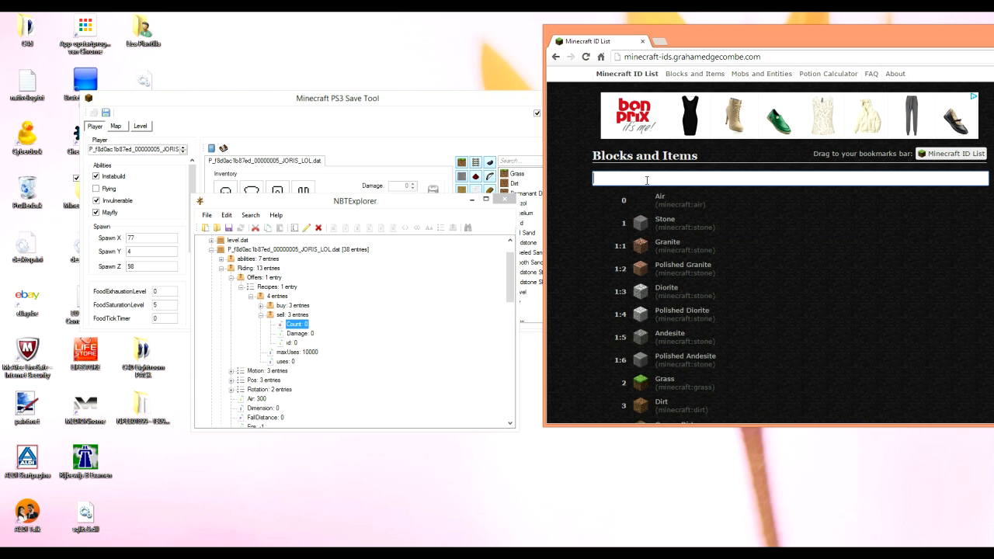
pyautogui.write('dia')
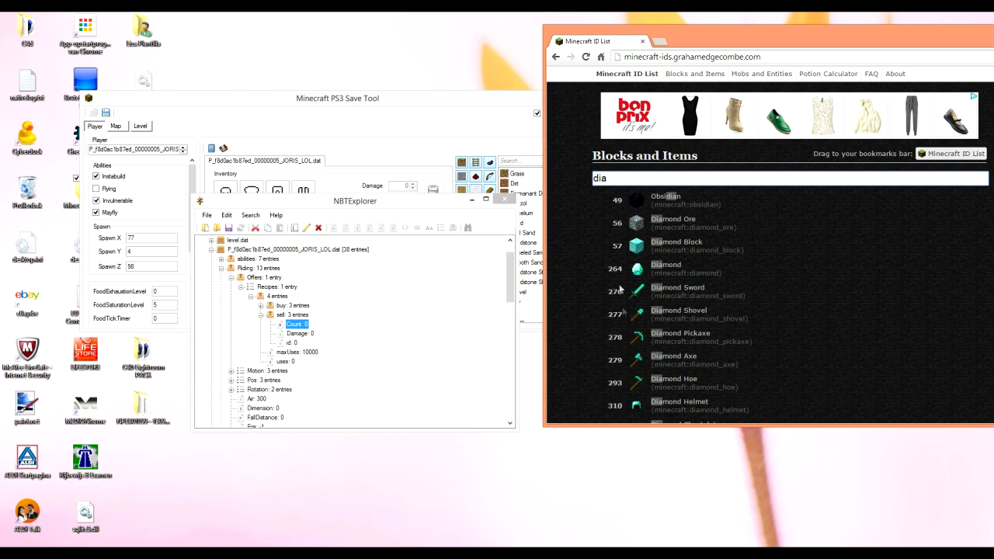
pyautogui.doubleClick(297, 324)
pyautogui.click(147, 53)
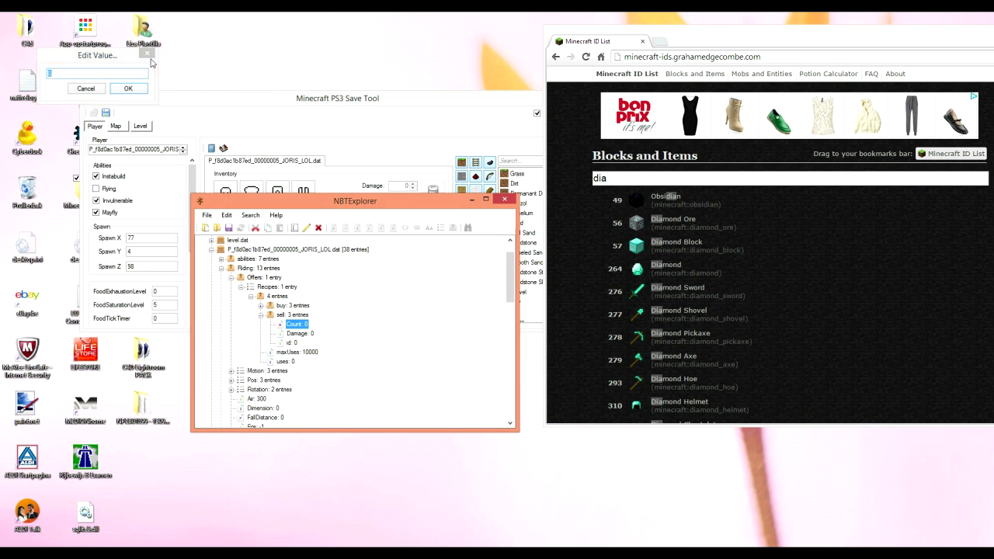
pyautogui.doubleClick(291, 344)
pyautogui.write('276')
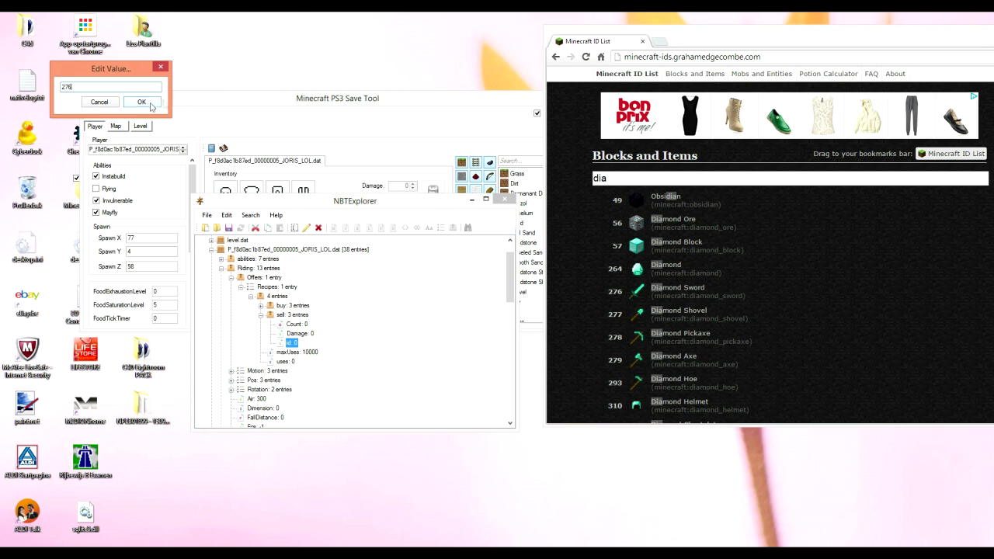
pyautogui.click(141, 102)
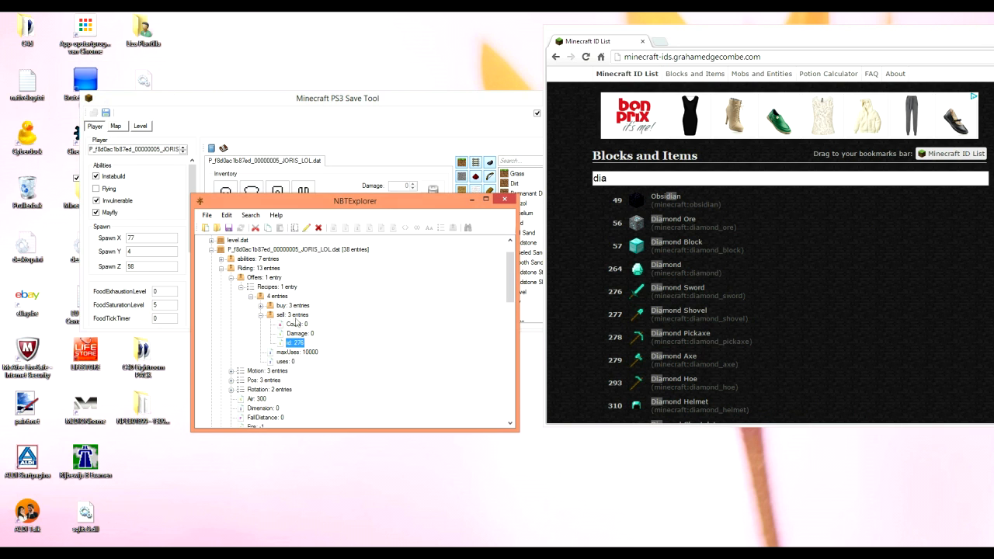
# Step: Set the sell item's Count to 1 and select the sell entry
pyautogui.doubleClick(293, 325)
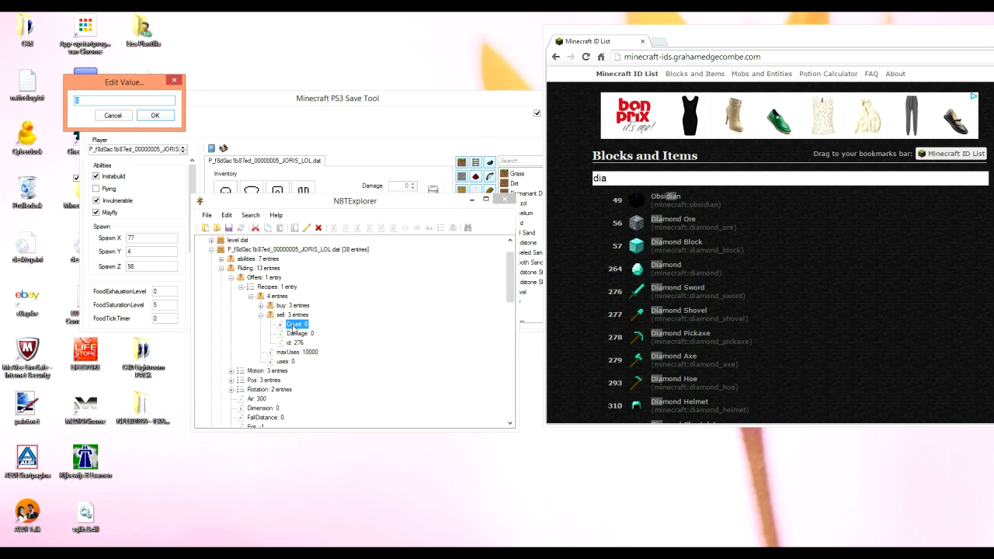
pyautogui.write('1')
pyautogui.press('Return')
pyautogui.click(300, 318)
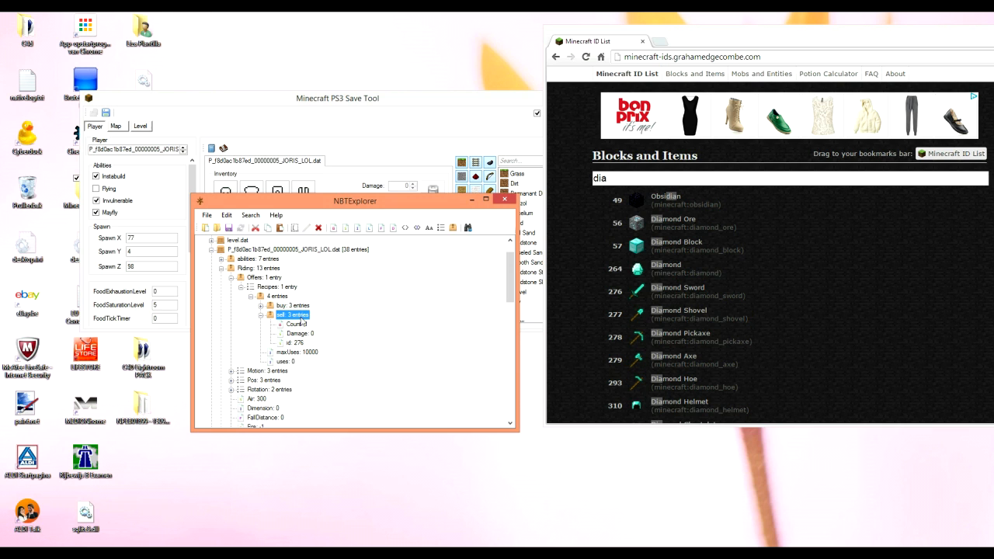
# Step: Add a 'tag' compound under sell with a 'display' compound inside it
pyautogui.click(452, 227)
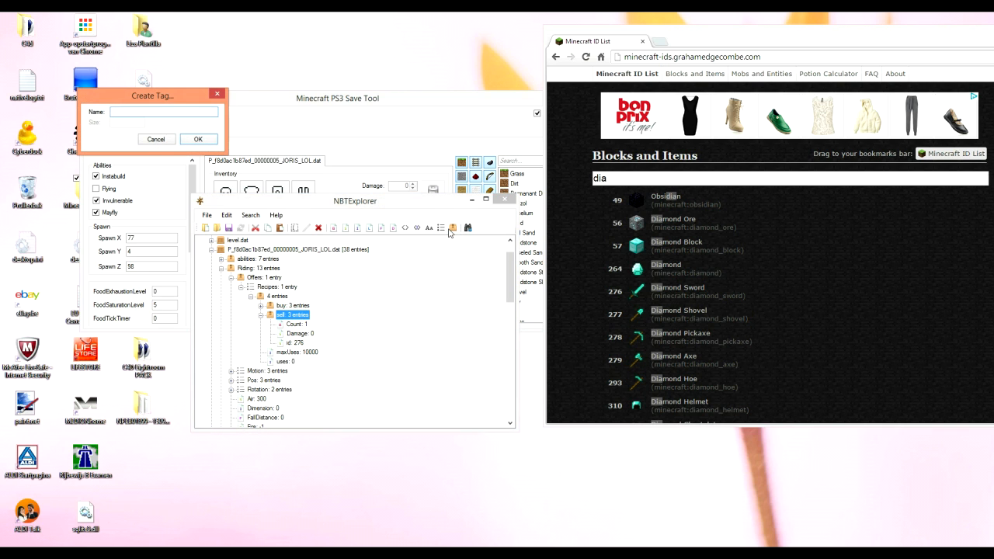
pyautogui.write('tag')
pyautogui.click(200, 140)
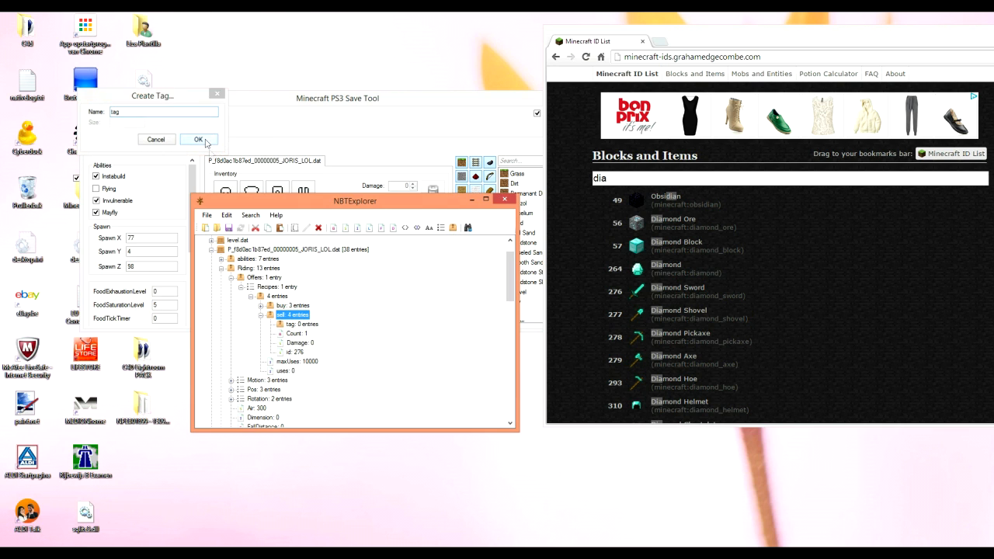
pyautogui.click(452, 227)
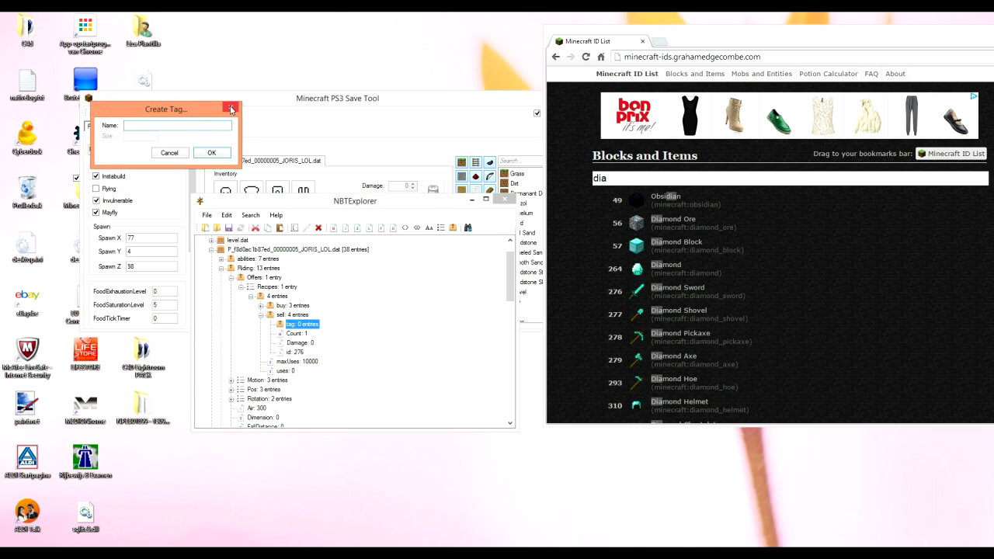
pyautogui.write('displa')
pyautogui.write('y')
pyautogui.click(211, 152)
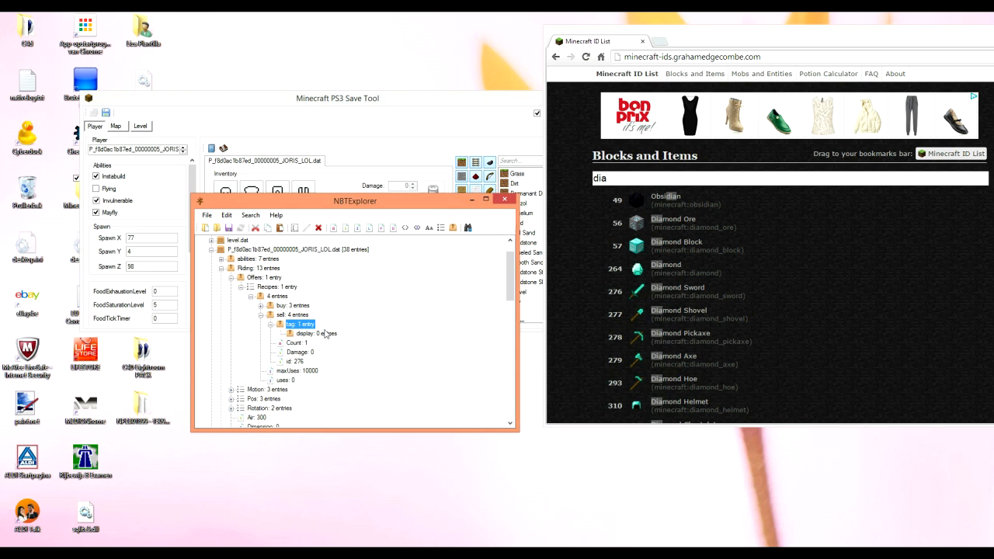
pyautogui.click(324, 333)
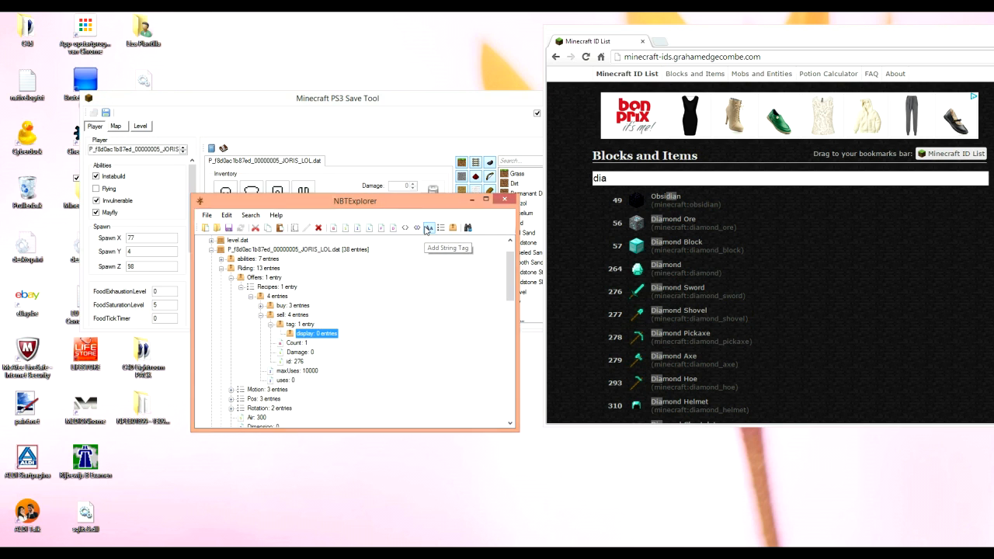
# Step: Add a Name string inside display set to 'Speed Sword', then collapse back to tag
pyautogui.click(428, 227)
pyautogui.write('Name')
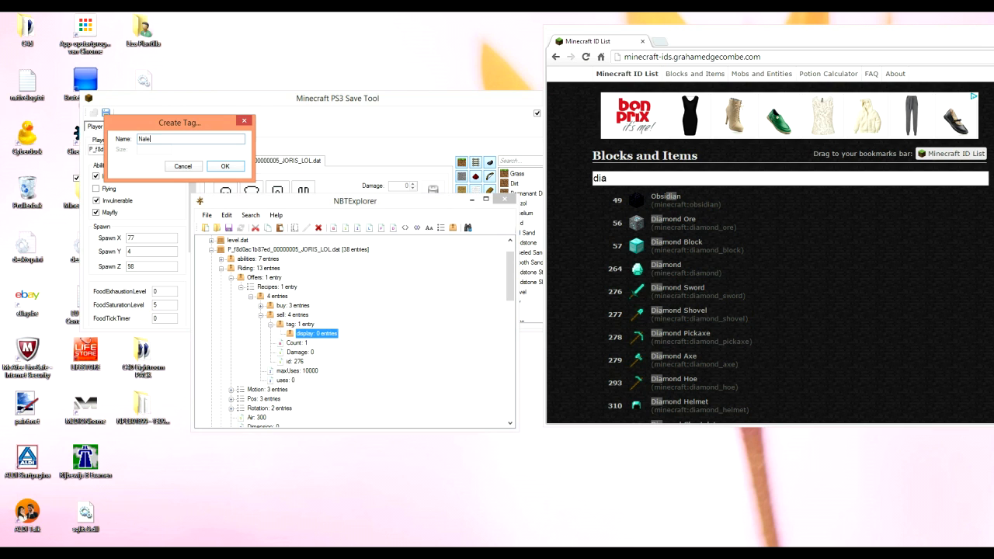
pyautogui.click(229, 167)
pyautogui.doubleClick(311, 347)
pyautogui.write('Speed Sword')
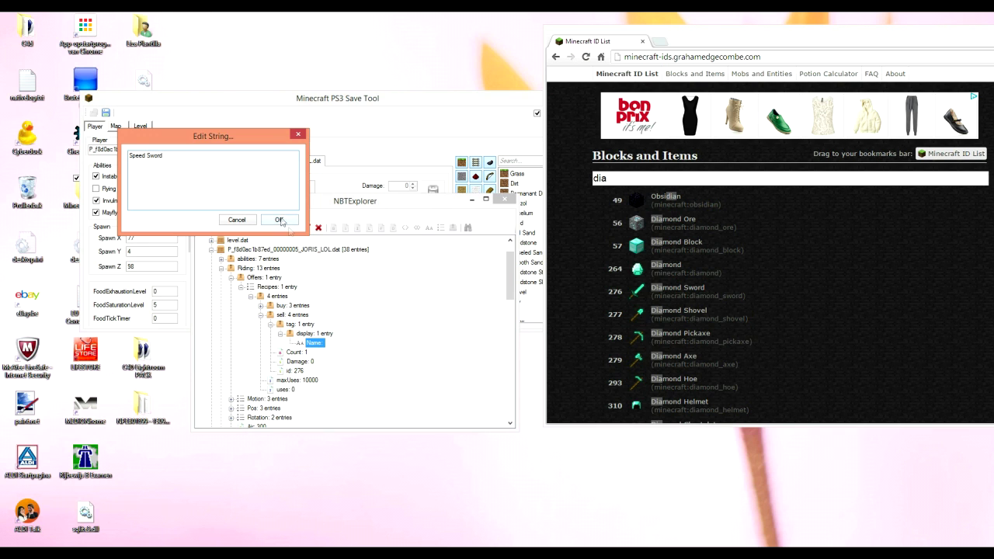
pyautogui.click(279, 220)
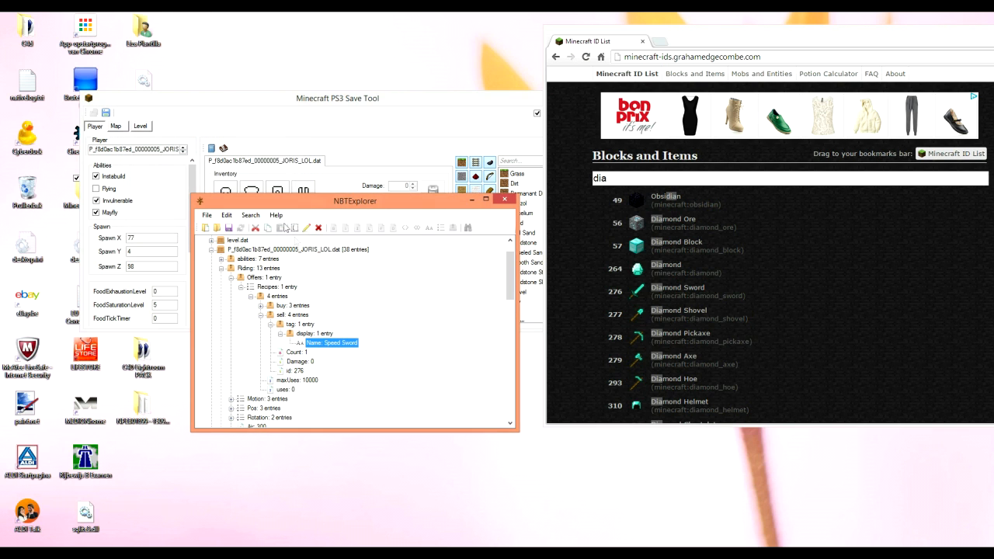
pyautogui.press('Left')
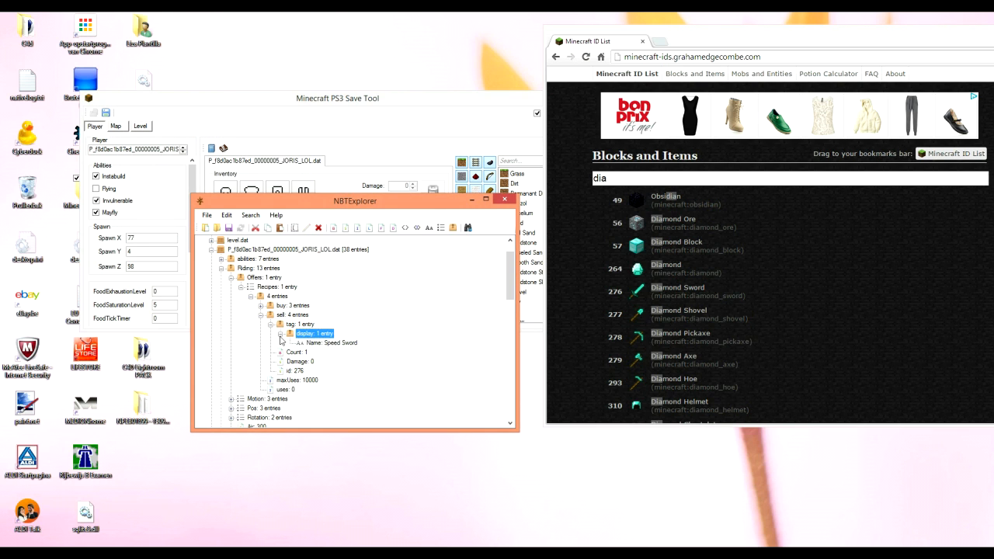
pyautogui.press('Left')
pyautogui.press('Left')
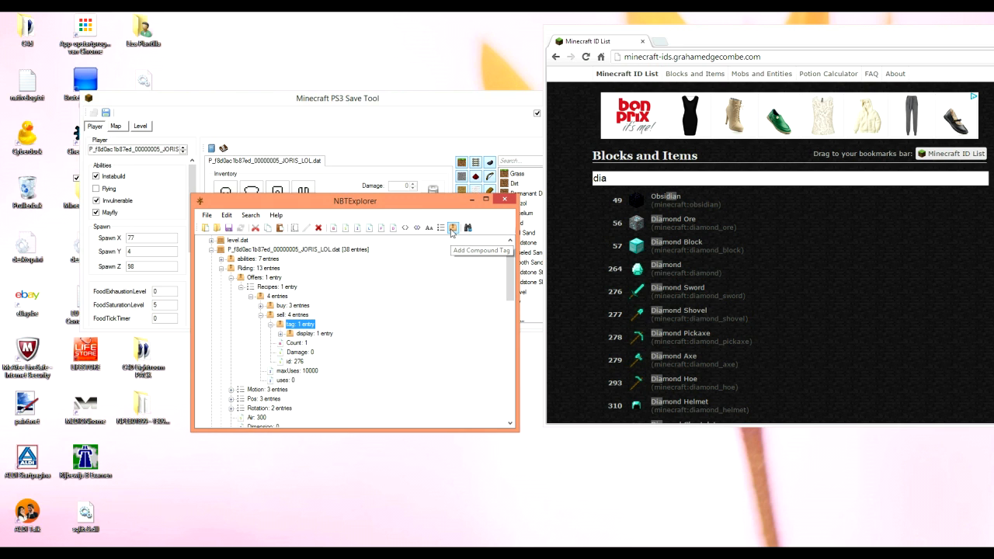
# Step: Open Minecraft Ids.txt from the Minecraft mods folder in Notepad
pyautogui.click(100, 114)
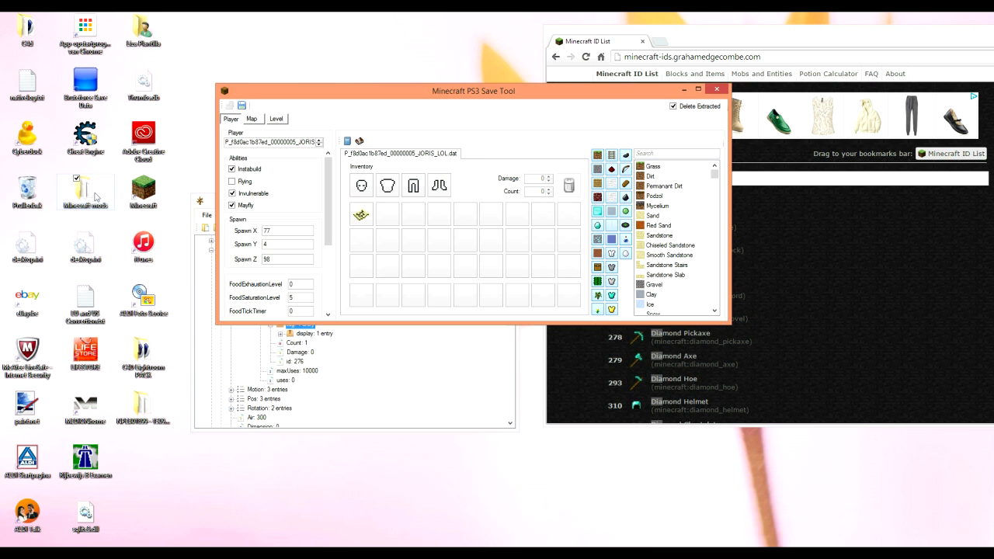
pyautogui.hotkey('alt', 'Tab')
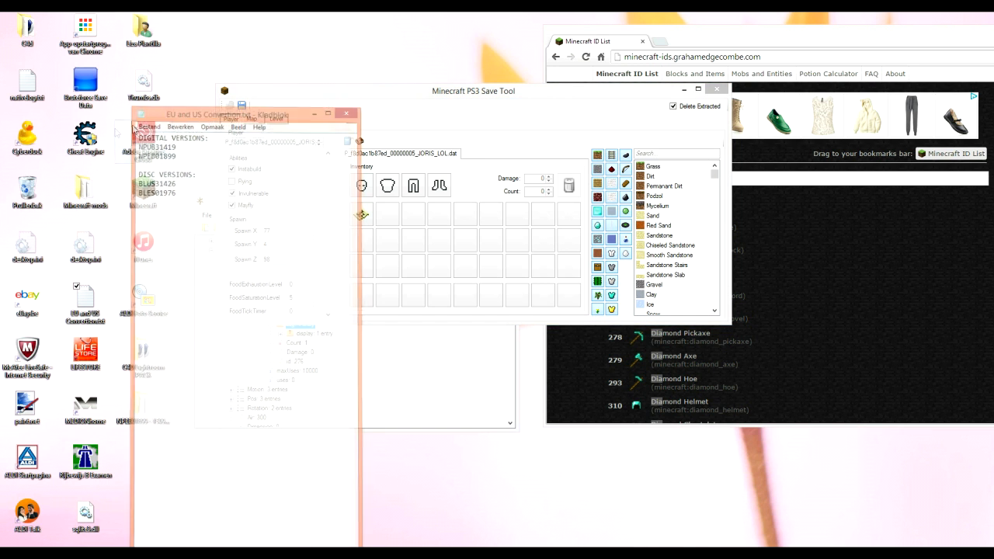
pyautogui.doubleClick(85, 190)
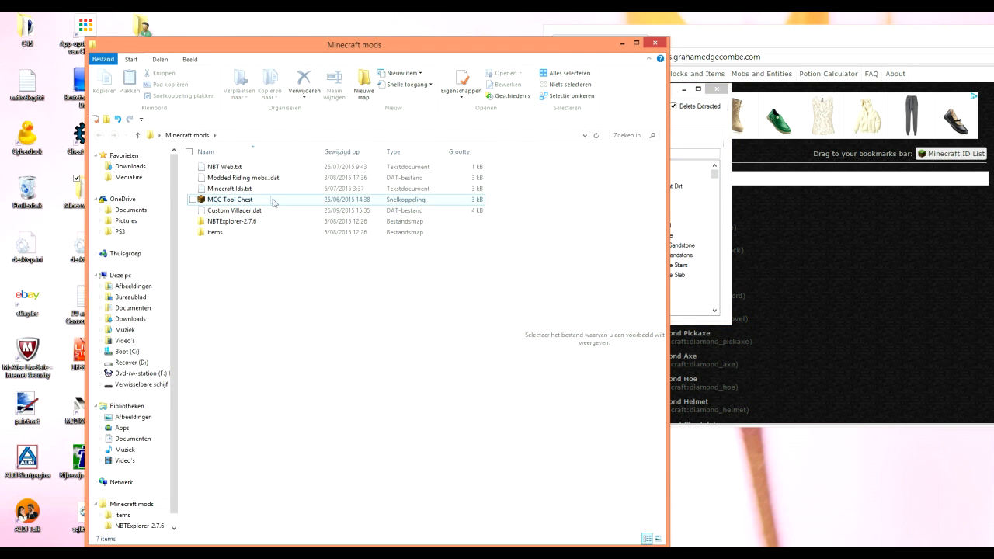
pyautogui.doubleClick(276, 189)
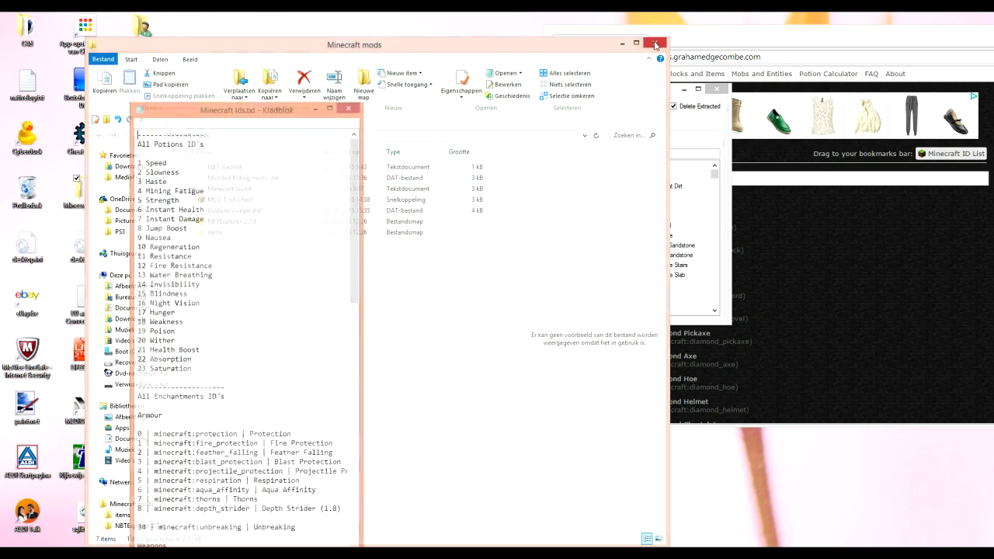
# Step: Arrange the ID notes and NBTExplorer windows side by side, save tool moved aside
pyautogui.moveTo(538, 95); pyautogui.dragTo(802, 92)
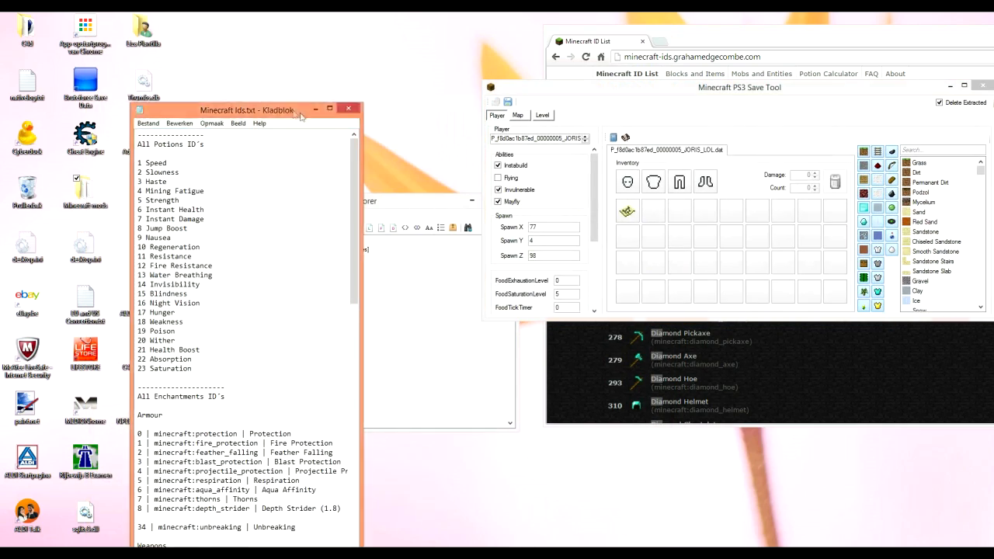
pyautogui.moveTo(296, 114); pyautogui.dragTo(158, 52)
pyautogui.scroll(-3, 141, 208)
pyautogui.scroll(-10, 141, 207)
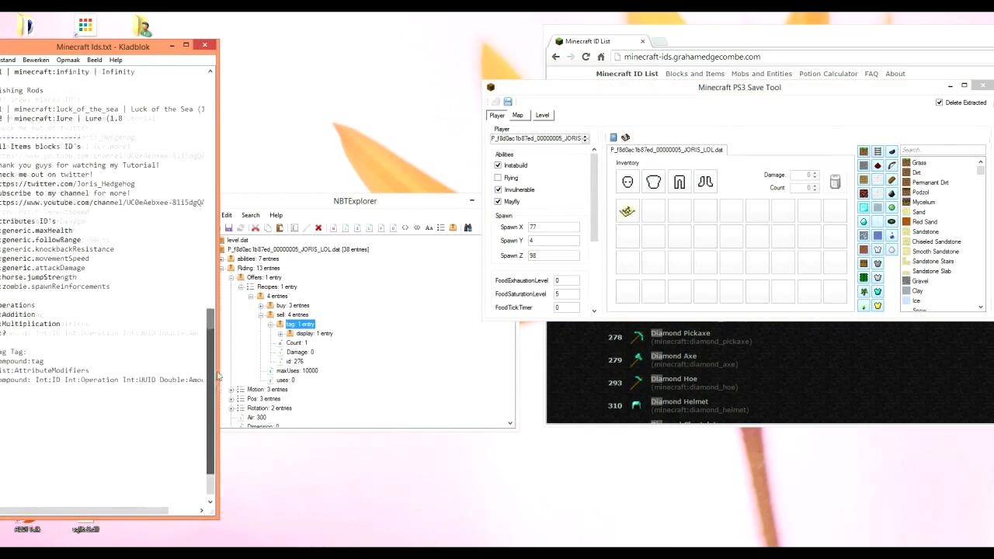
pyautogui.scroll(-5, 141, 207)
pyautogui.moveTo(117, 48); pyautogui.dragTo(148, 47)
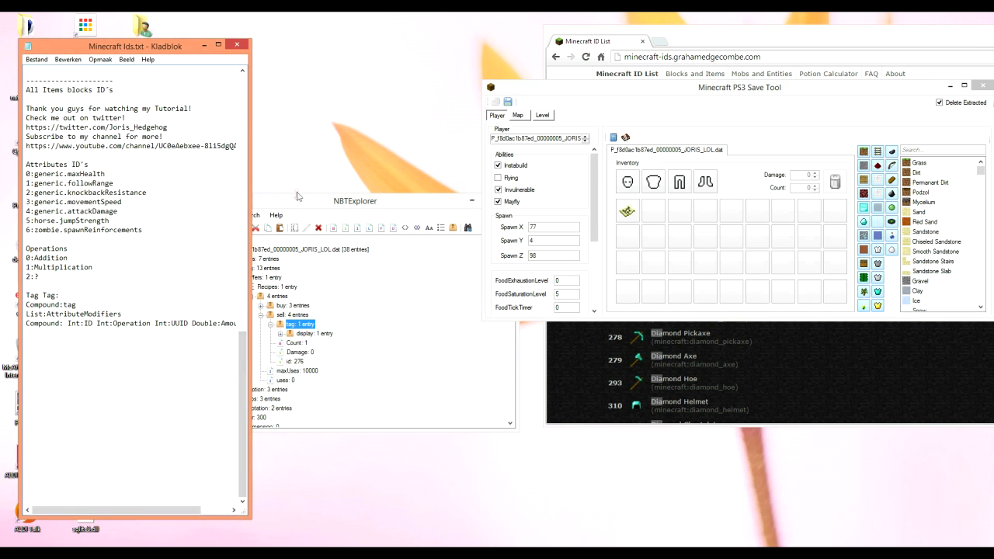
pyautogui.moveTo(353, 193)
pyautogui.mouseDown()
pyautogui.moveTo(323, 195)
pyautogui.moveTo(494, 190)
pyautogui.mouseUp()
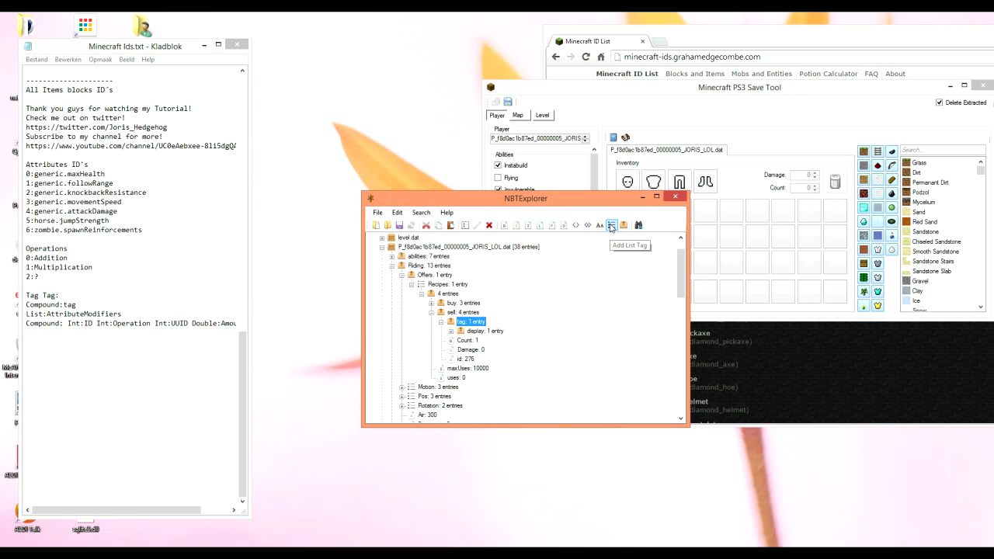
# Step: Create an empty AttributeModifiers list under the sword's tag compound and select it
pyautogui.click(611, 225)
pyautogui.write('AttributeModifie')
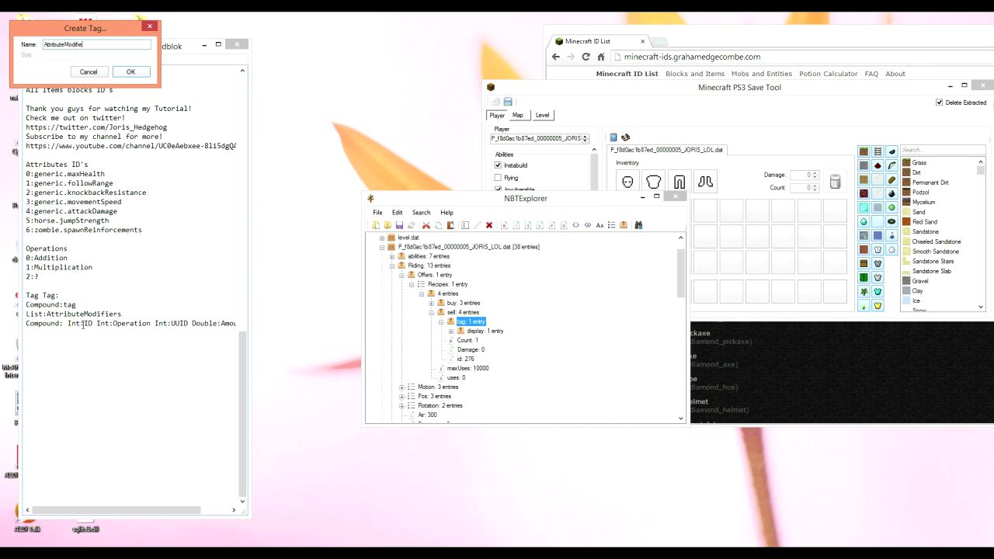
pyautogui.write('rs')
pyautogui.click(132, 72)
pyautogui.click(513, 340)
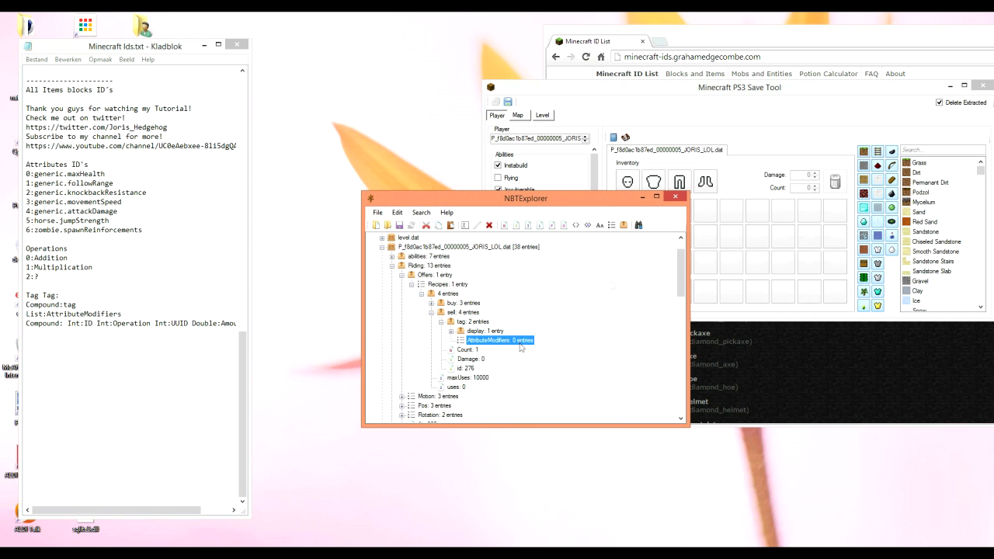
# Step: Add a compound entry to AttributeModifiers holding int tags ID and Operation
pyautogui.click(623, 225)
pyautogui.click(485, 351)
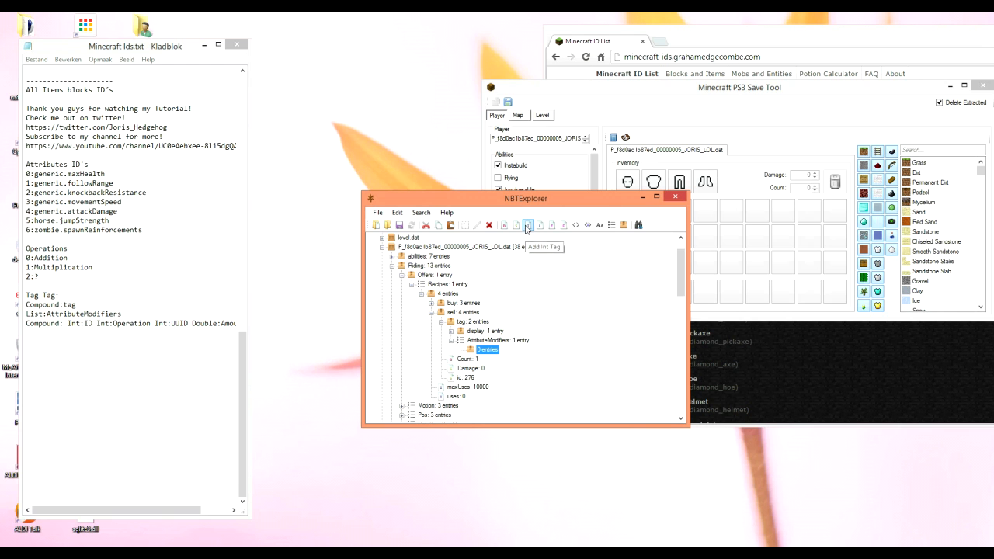
pyautogui.click(527, 225)
pyautogui.write('ID')
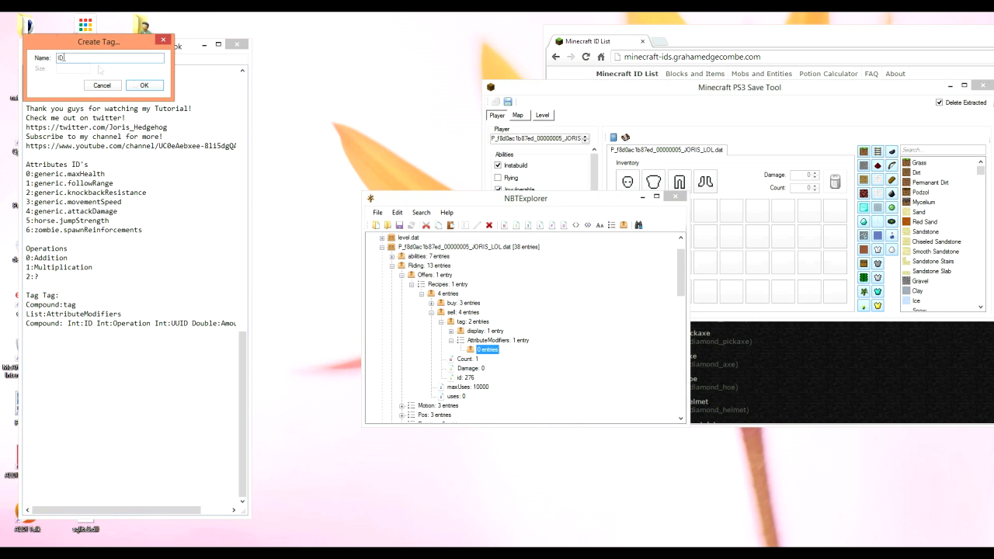
pyautogui.click(143, 85)
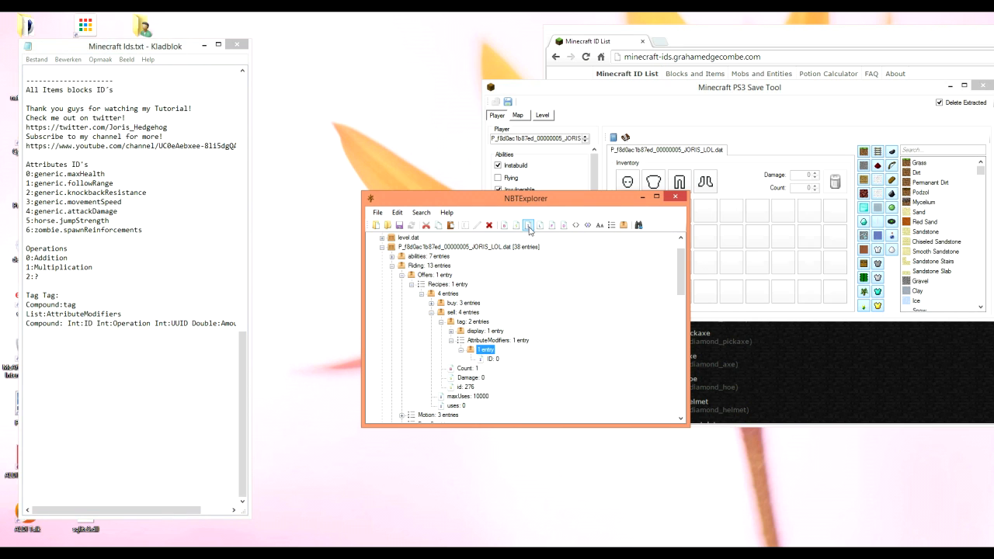
pyautogui.click(527, 226)
pyautogui.write('Operation')
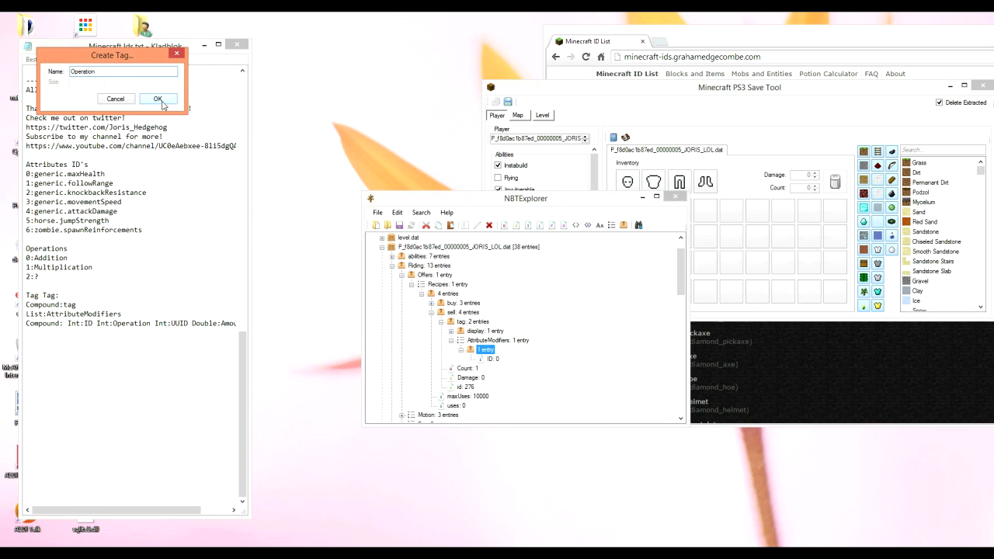
pyautogui.click(157, 99)
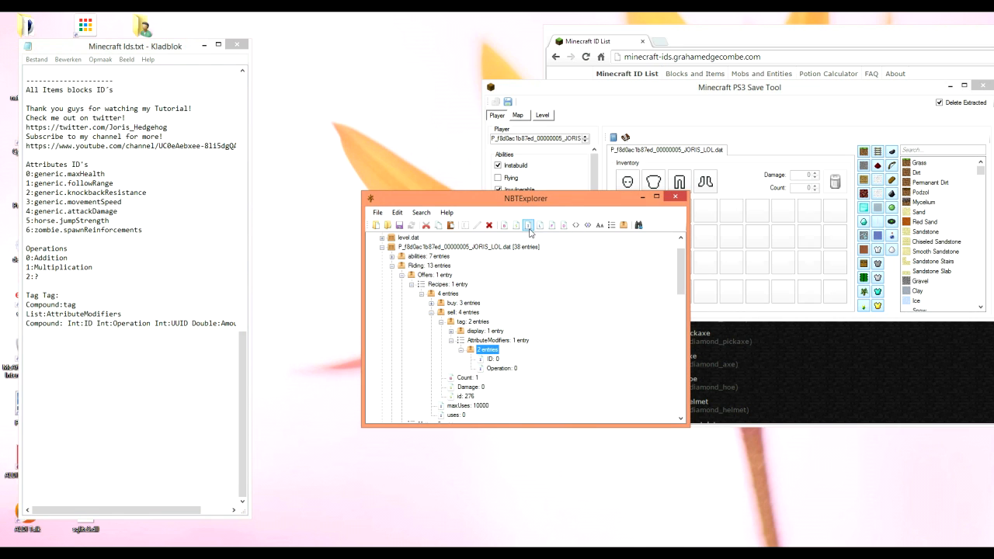
# Step: Add int tags UUID and Amount to the modifier entry
pyautogui.click(528, 226)
pyautogui.write('UUID')
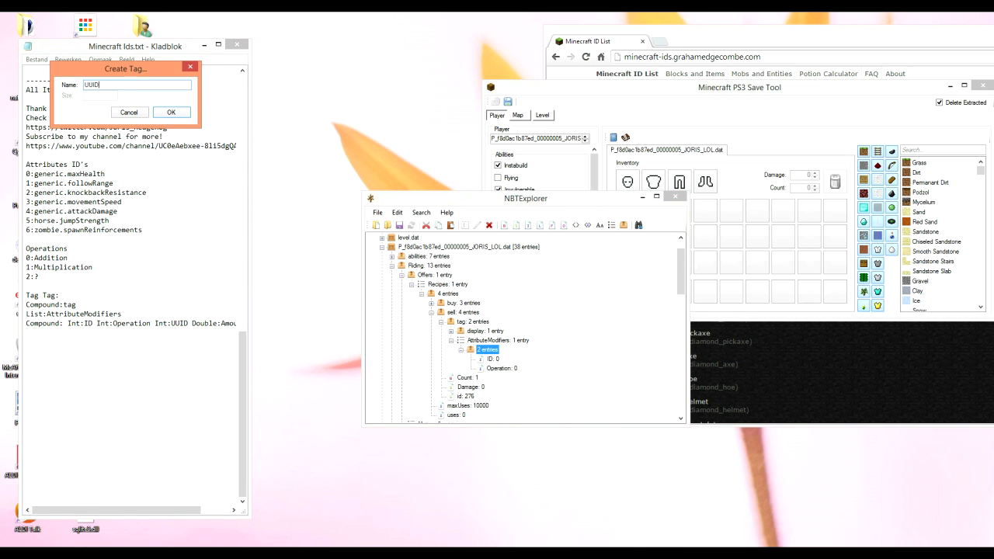
pyautogui.click(171, 112)
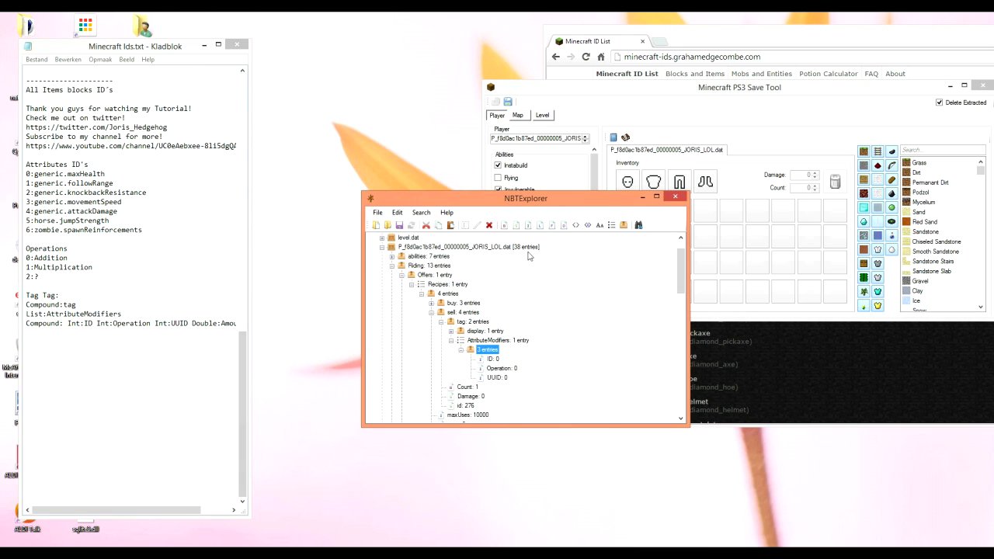
pyautogui.click(563, 226)
pyautogui.write('Amount')
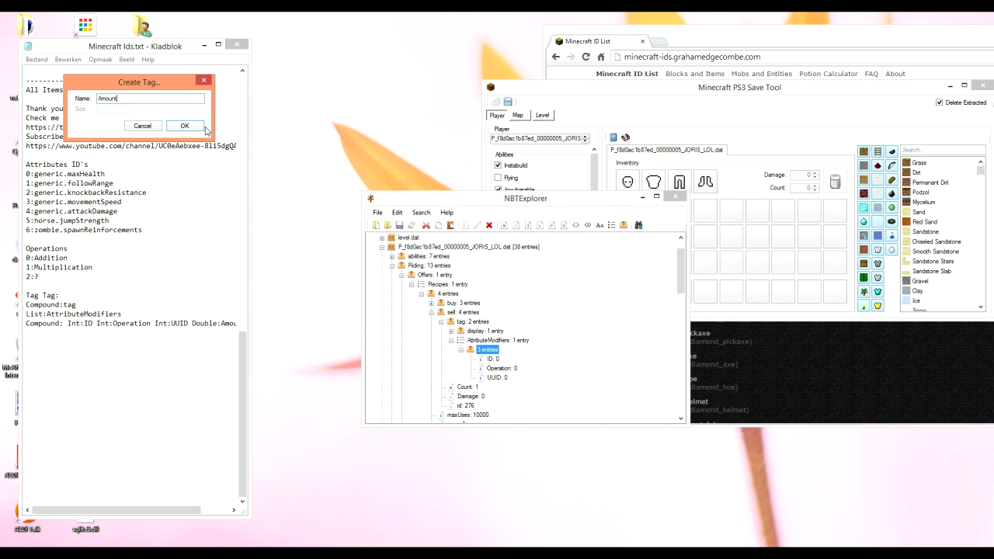
pyautogui.click(194, 127)
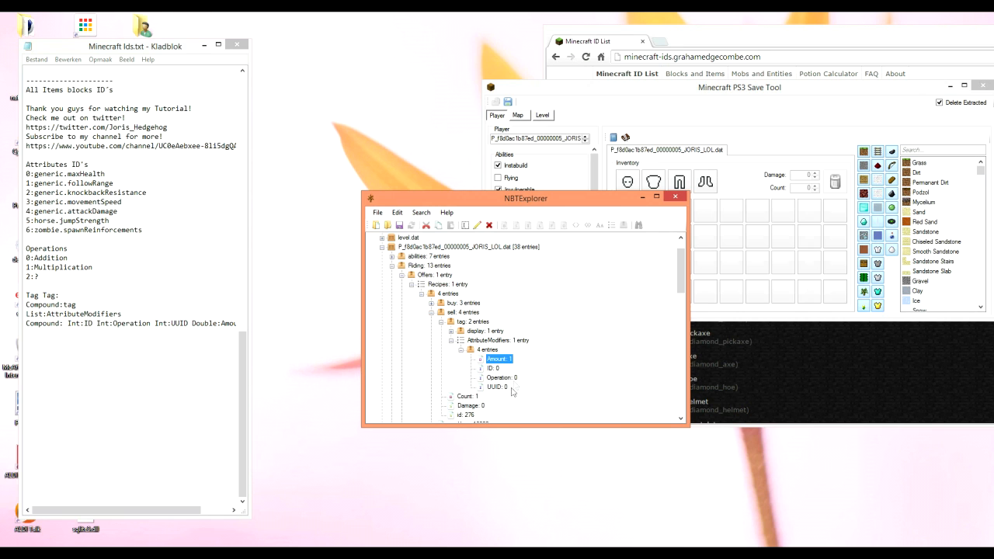
# Step: Change the modifier's Operation to 1, then put it back to 0
pyautogui.doubleClick(511, 382)
pyautogui.write('1')
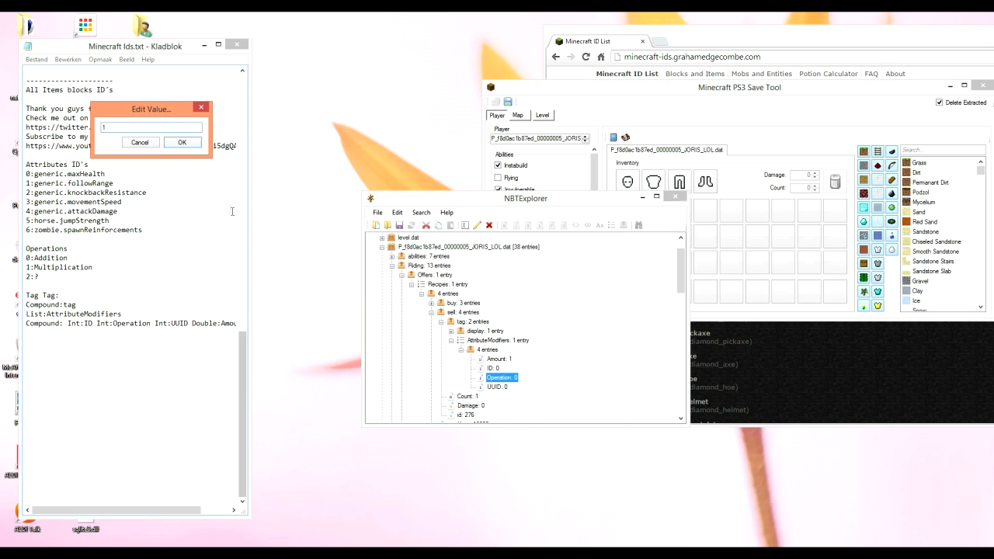
pyautogui.click(195, 143)
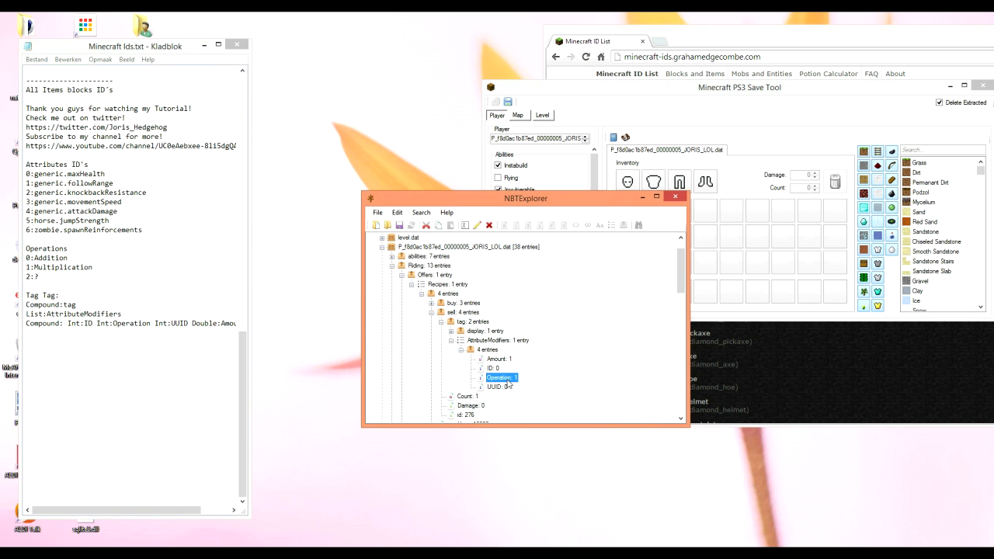
pyautogui.doubleClick(483, 376)
pyautogui.click(204, 156)
# Step: Check the ID notes and collapse the sword's tag and sell branches
pyautogui.click(90, 191)
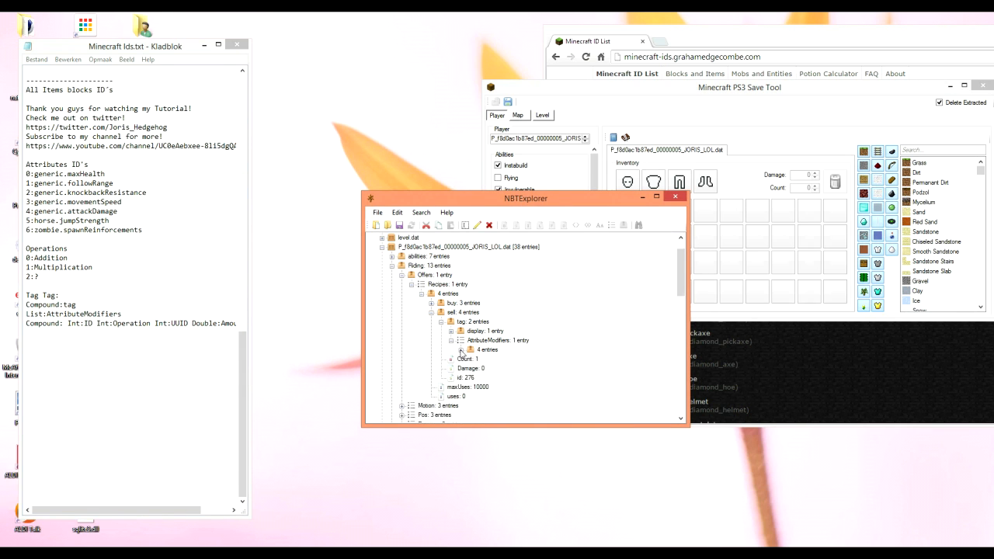
pyautogui.click(440, 322)
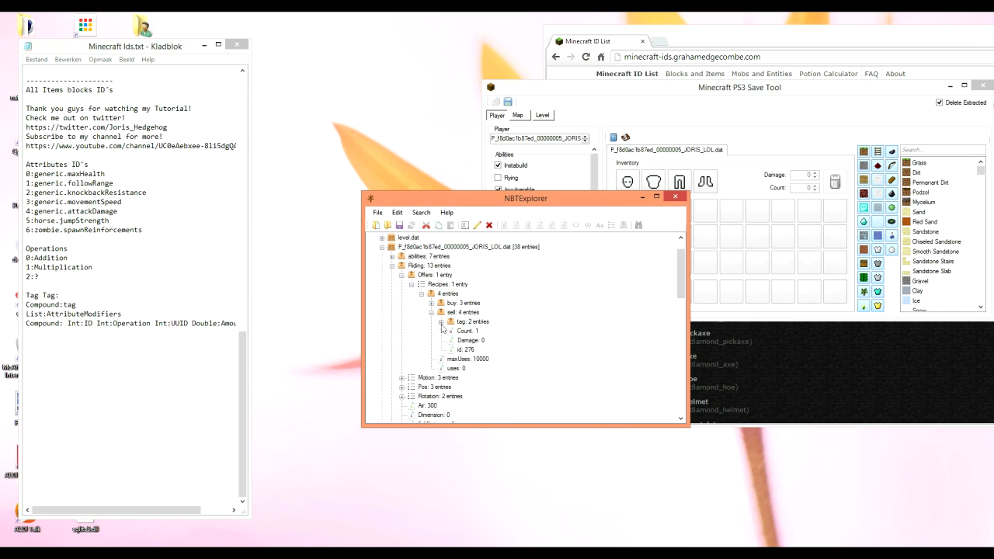
pyautogui.click(431, 312)
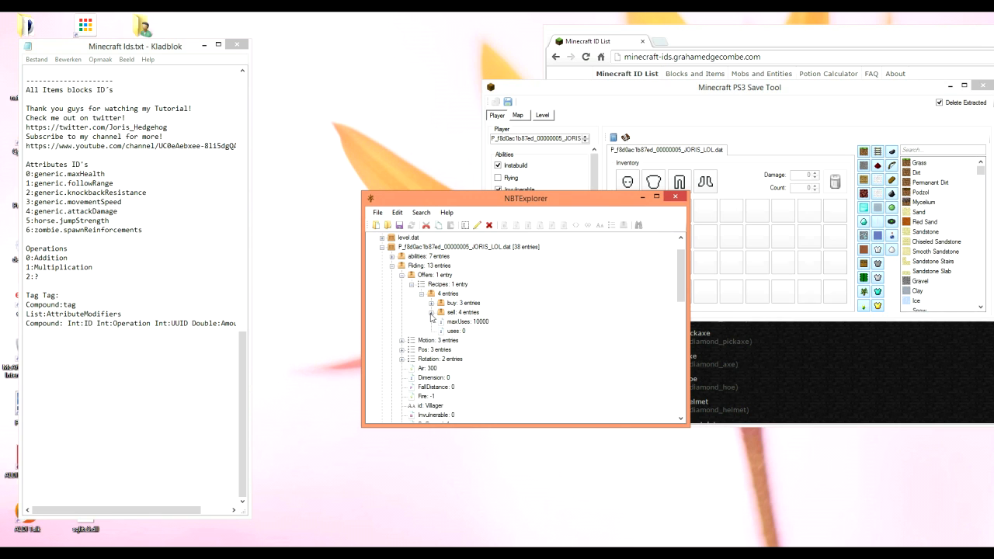
# Step: Collapse the offer and Riding branches, close NBTExplorer and save-and-exit the PS3 Save Tool
pyautogui.click(421, 293)
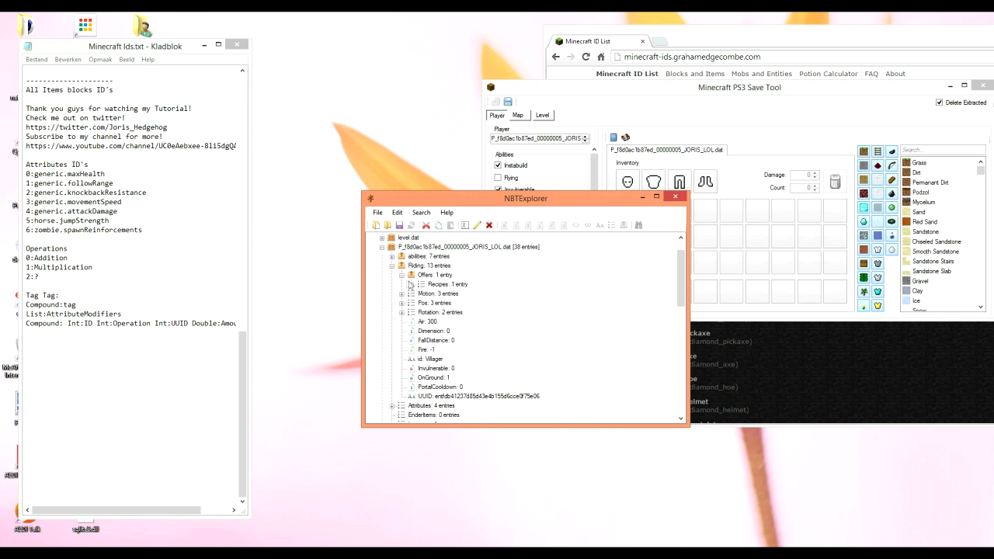
pyautogui.click(401, 275)
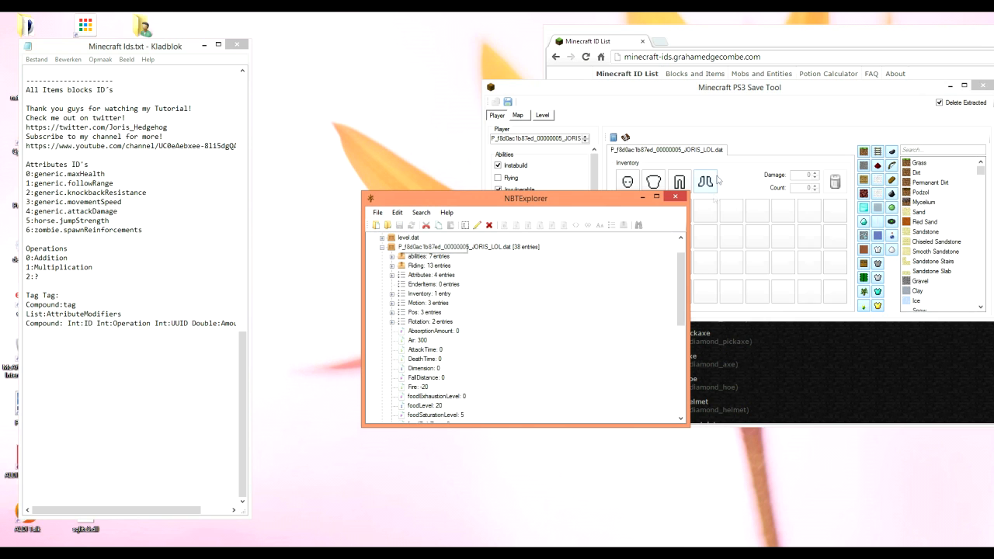
pyautogui.click(672, 200)
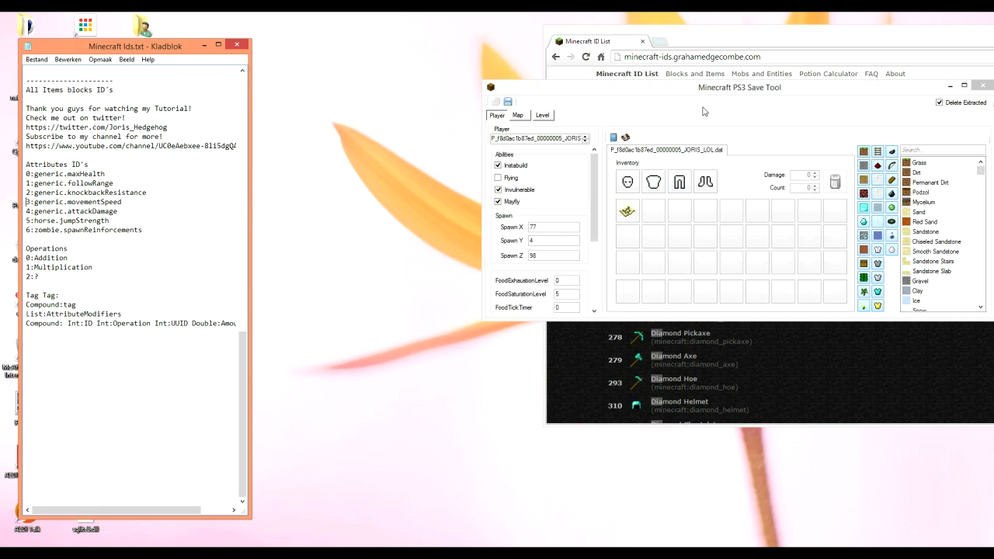
pyautogui.moveTo(714, 92); pyautogui.dragTo(473, 136)
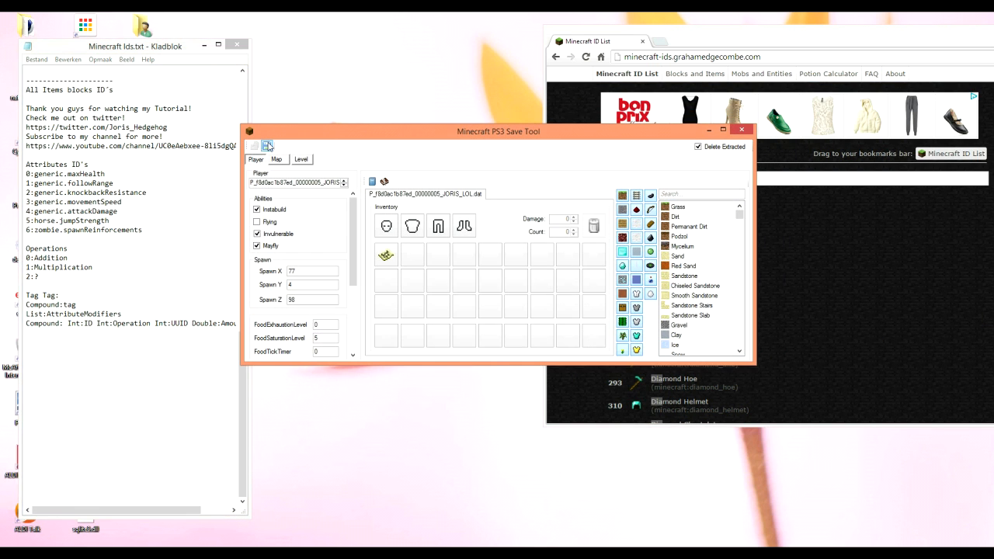
pyautogui.click(267, 146)
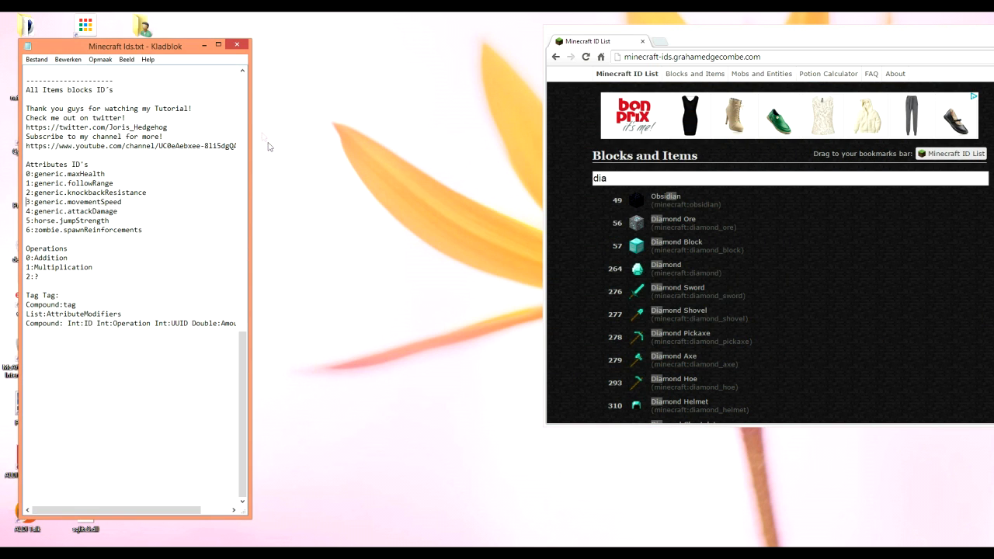
# Step: Close the Notepad ID notes and the Chrome item ID reference page
pyautogui.click(232, 46)
pyautogui.moveTo(865, 39); pyautogui.dragTo(690, 41)
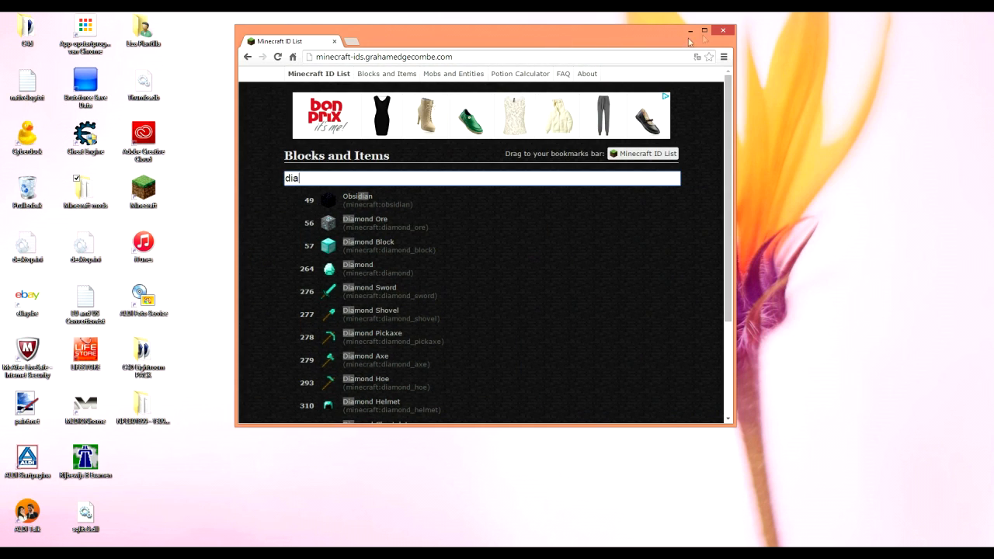
pyautogui.click(731, 31)
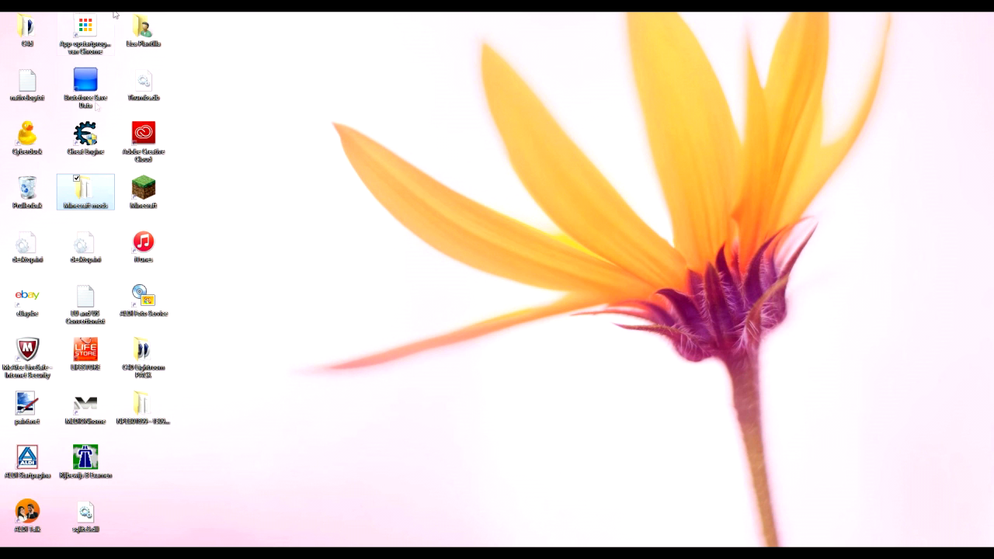
# Step: Browse to the USB drive's PS3 SAVEDATA folder and glance inside the newest Minecraft save
pyautogui.doubleClick(144, 30)
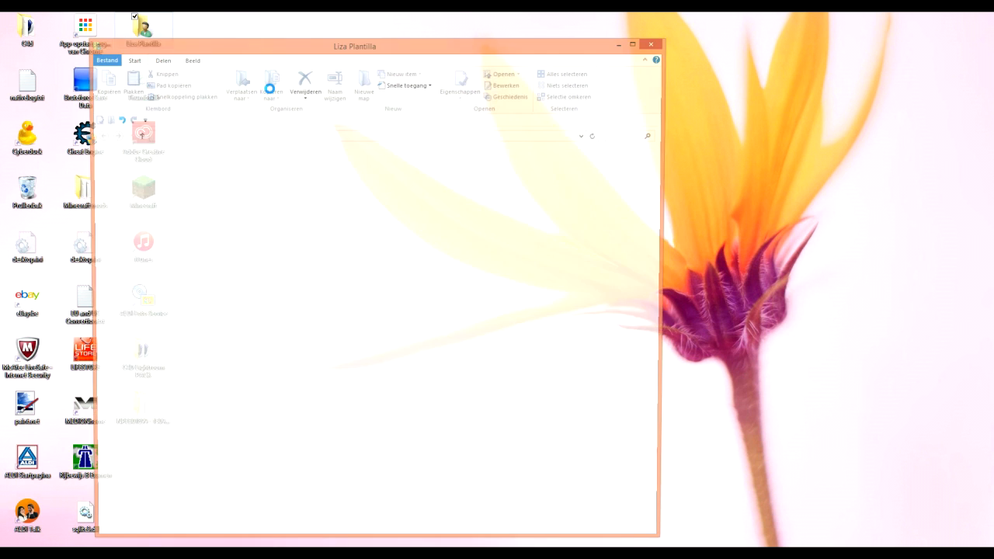
pyautogui.moveTo(172, 237); pyautogui.dragTo(173, 431)
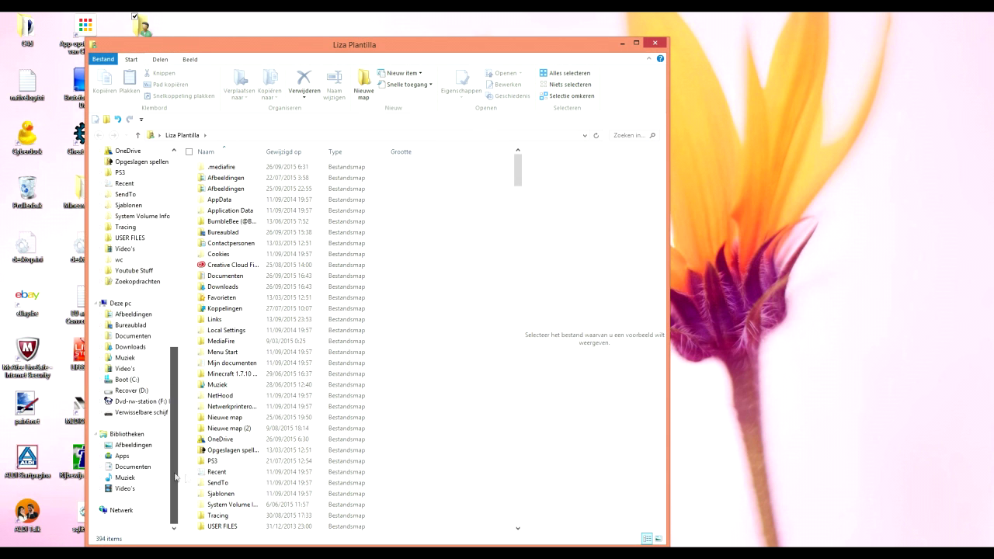
pyautogui.click(144, 412)
pyautogui.moveTo(314, 54); pyautogui.dragTo(565, 29)
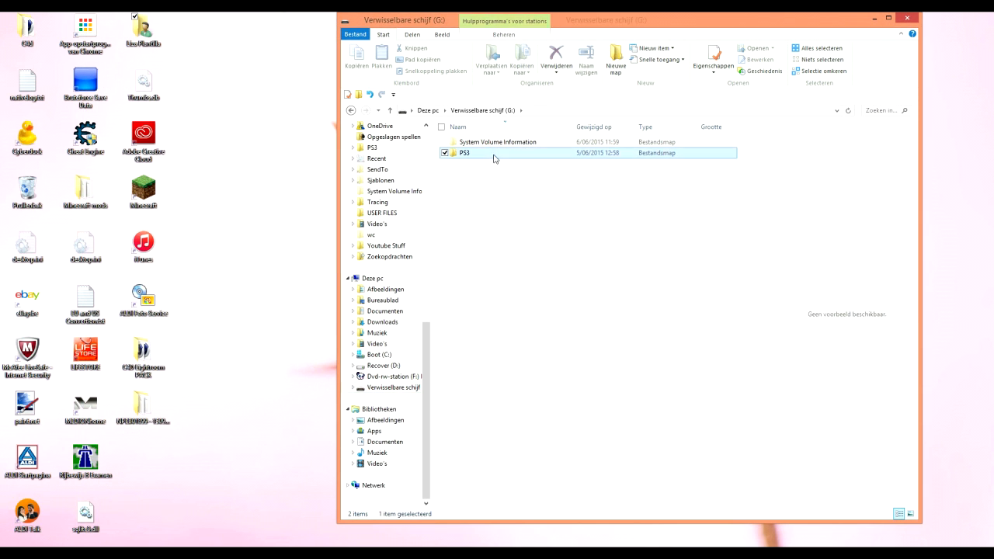
pyautogui.doubleClick(492, 153)
pyautogui.doubleClick(501, 177)
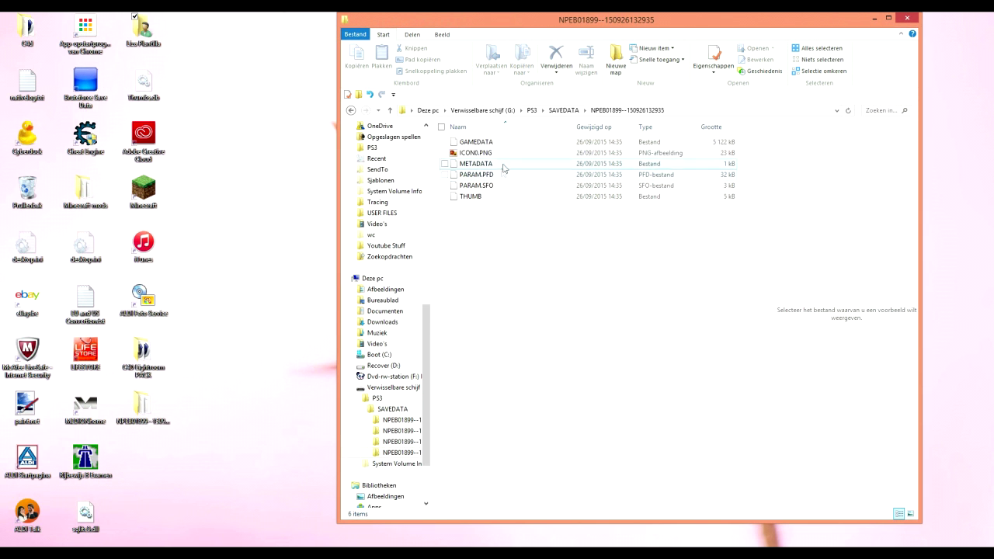
pyautogui.click(485, 156)
pyautogui.press('BackSpace')
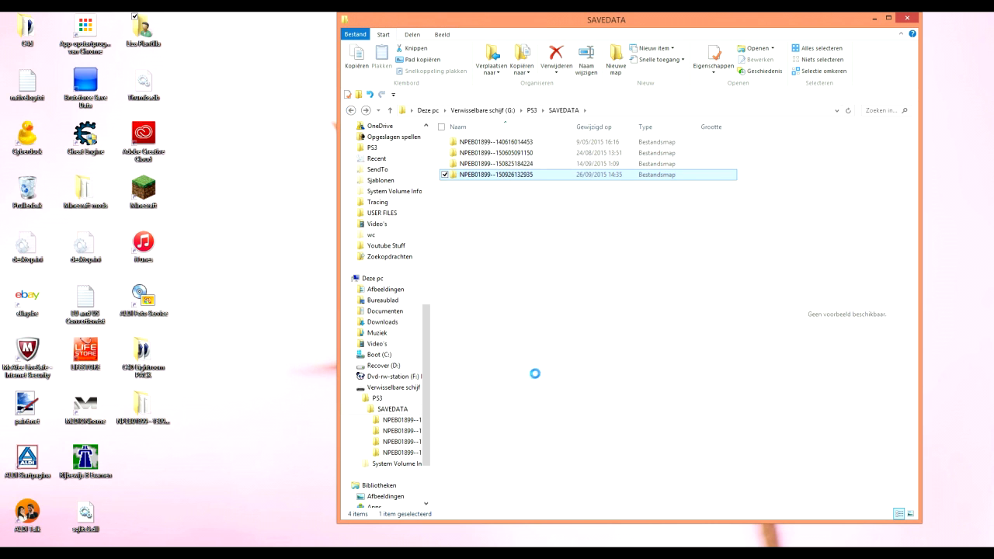
pyautogui.press('Menu')
pyautogui.click(537, 410)
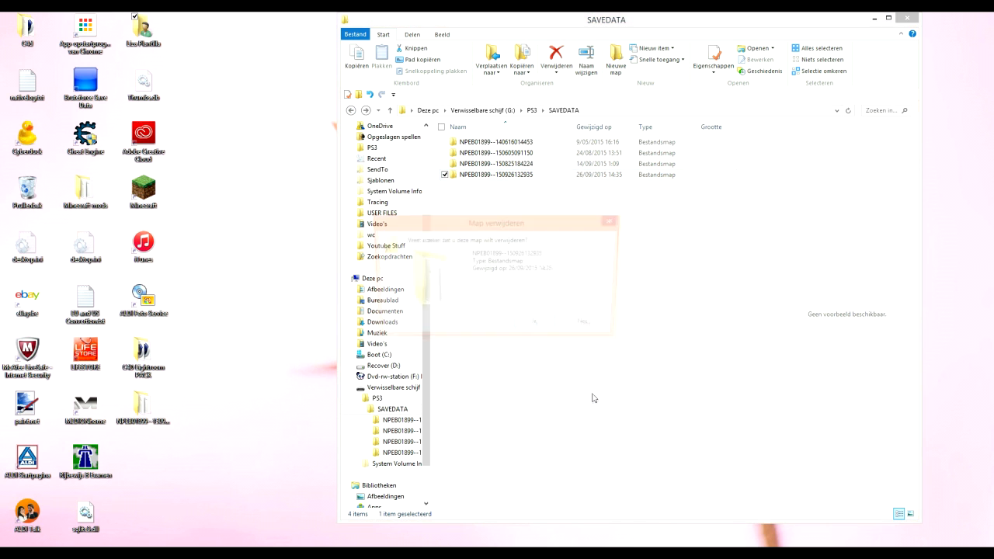
pyautogui.click(537, 326)
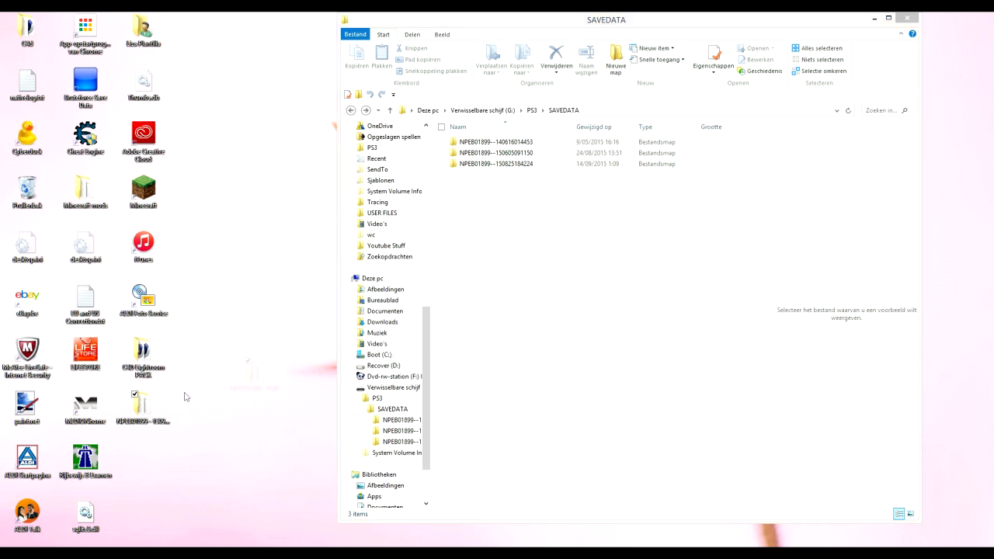
pyautogui.hotkey('ctrl', 'v')
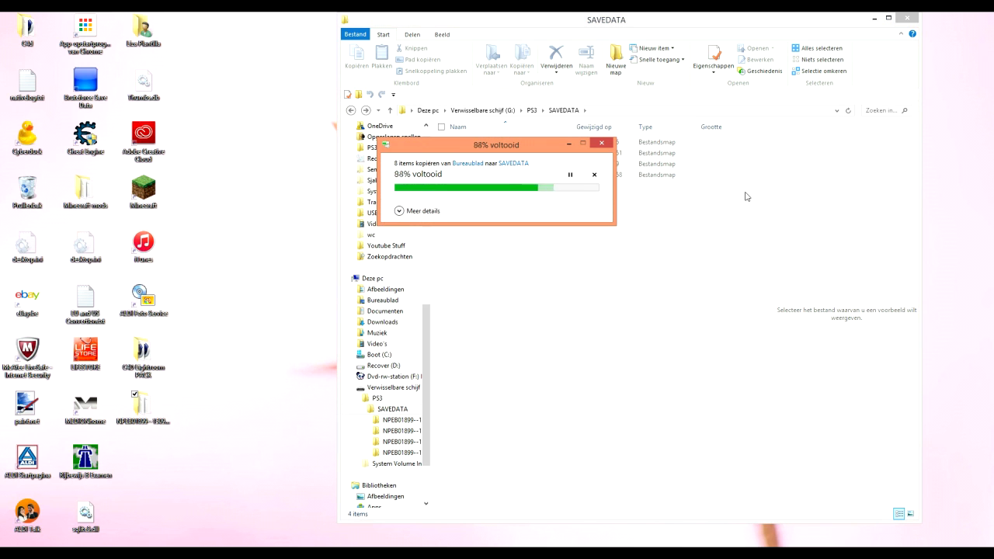
pyautogui.click(907, 17)
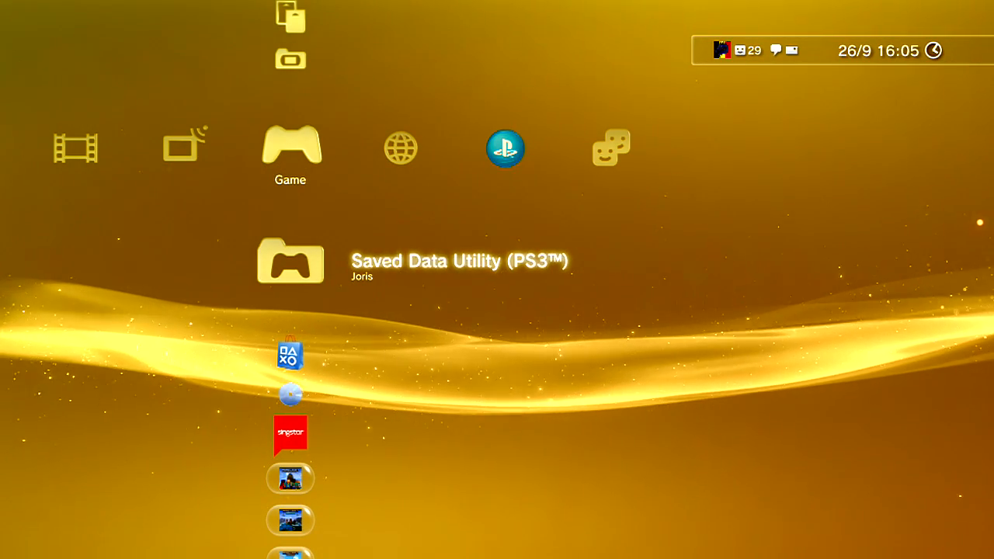
# Step: Copy the Minecraft save from the USB device onto the PS3 via Saved Data Utility, then launch Minecraft
pyautogui.press('Return')
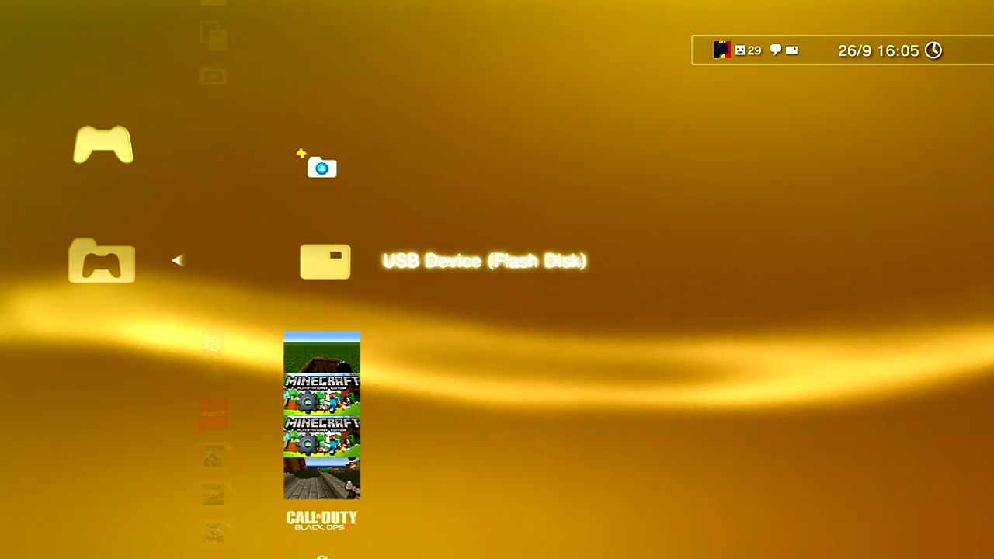
pyautogui.press('Return')
pyautogui.press('Down')
pyautogui.press('Up')
pyautogui.press('Menu')
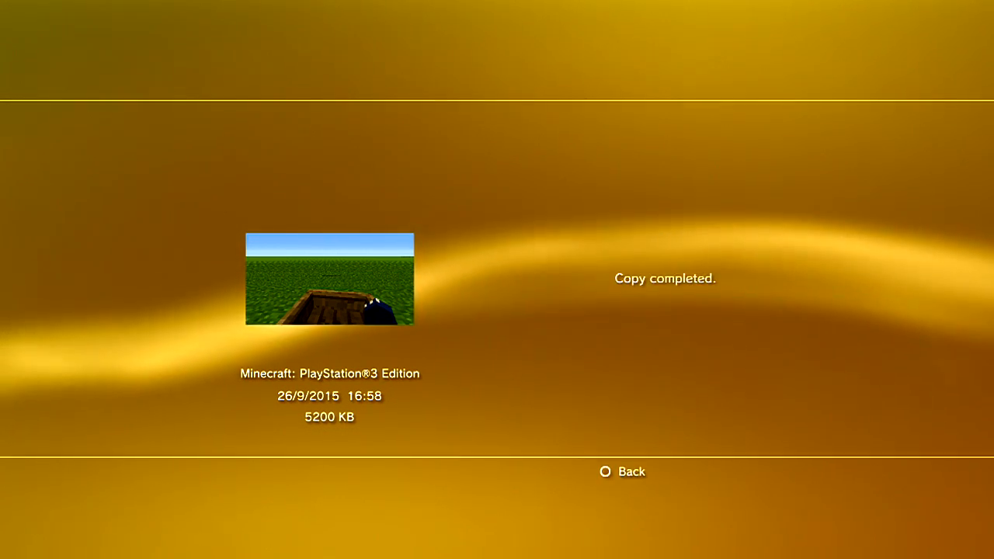
pyautogui.press('Escape')
pyautogui.press('Return')
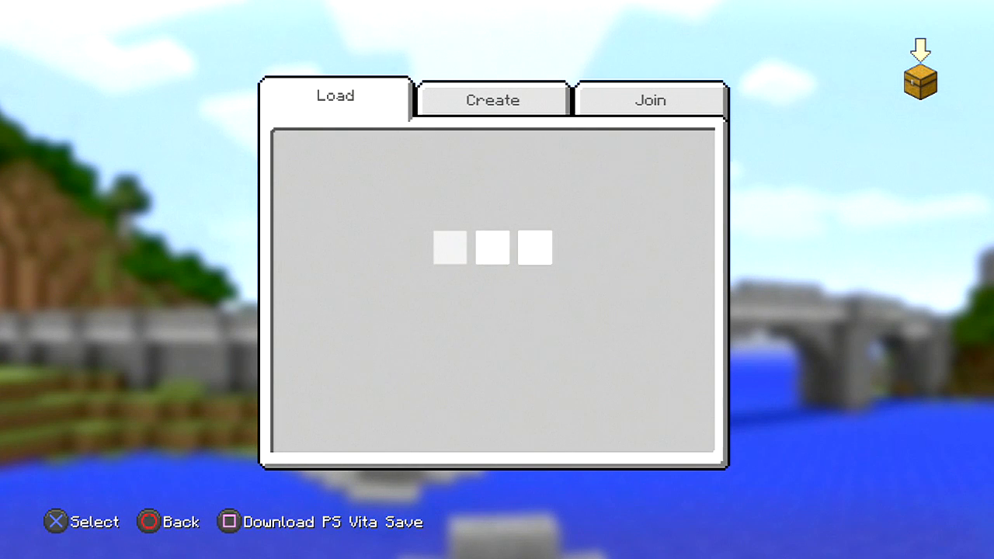
# Step: Select the MOD V world's options and confirm Load to start loading the world
pyautogui.press('Return')
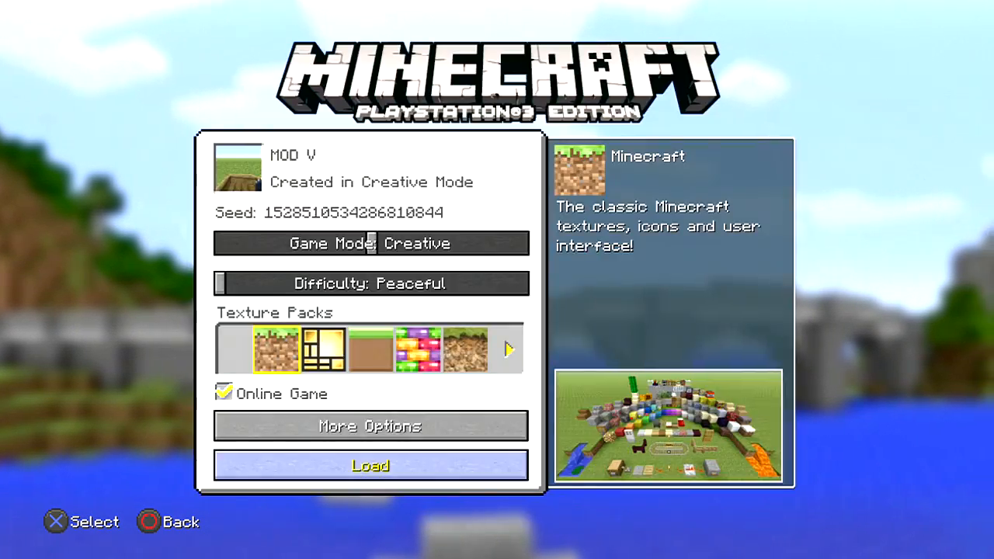
pyautogui.press('Up')
pyautogui.press('Down')
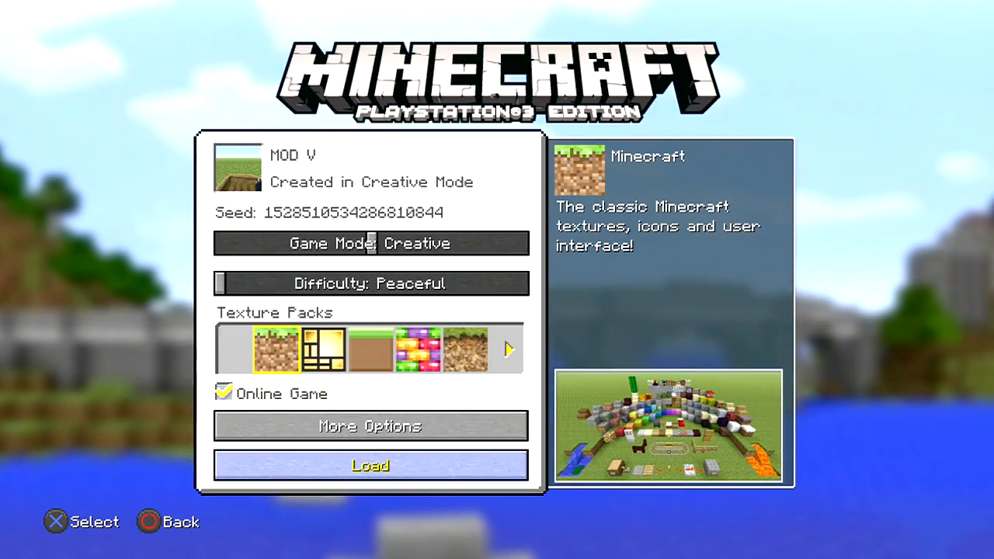
pyautogui.press('Return')
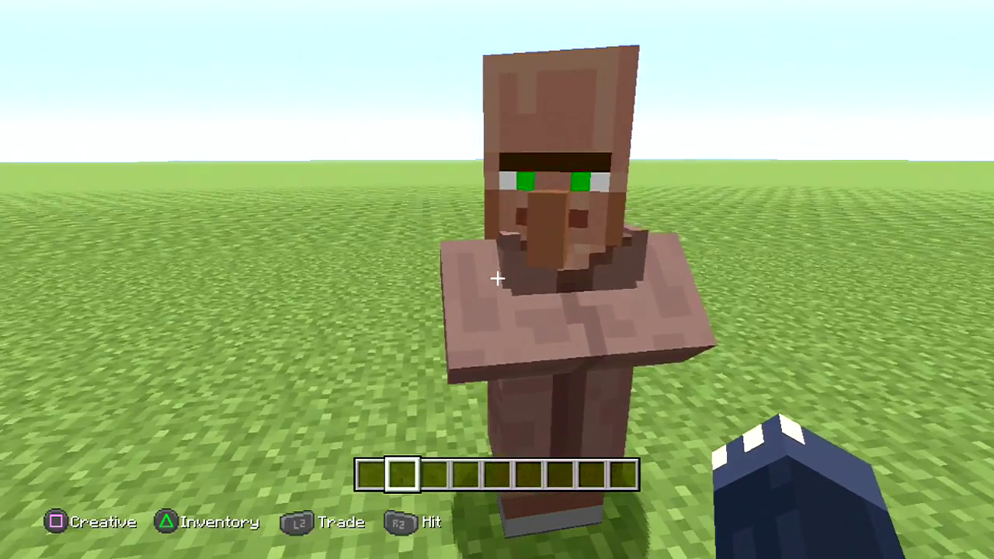
# Step: Trade with the farmer villager for Speed Swords and close the trade window
pyautogui.rightClick(497, 278)
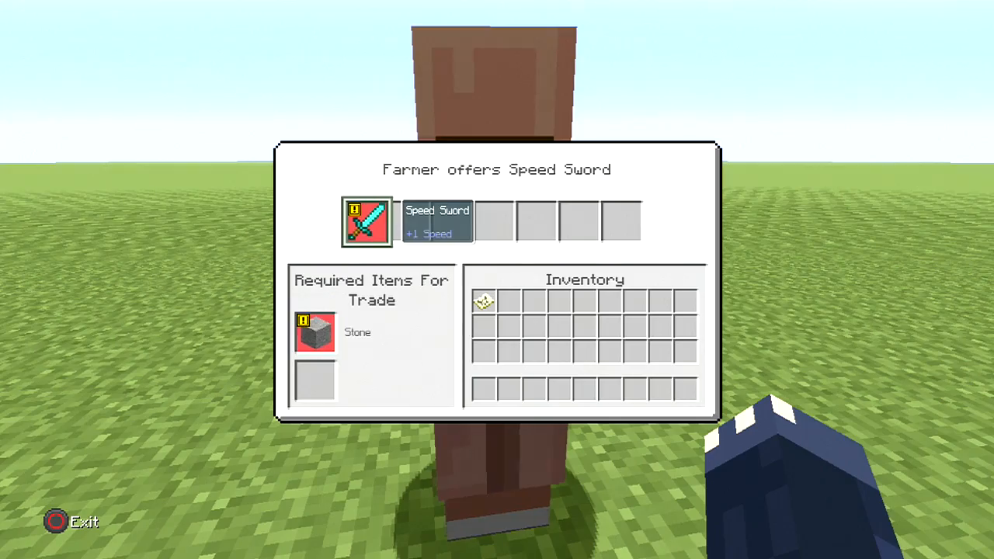
pyautogui.press('Return')
pyautogui.press('Return')
pyautogui.press('Return')
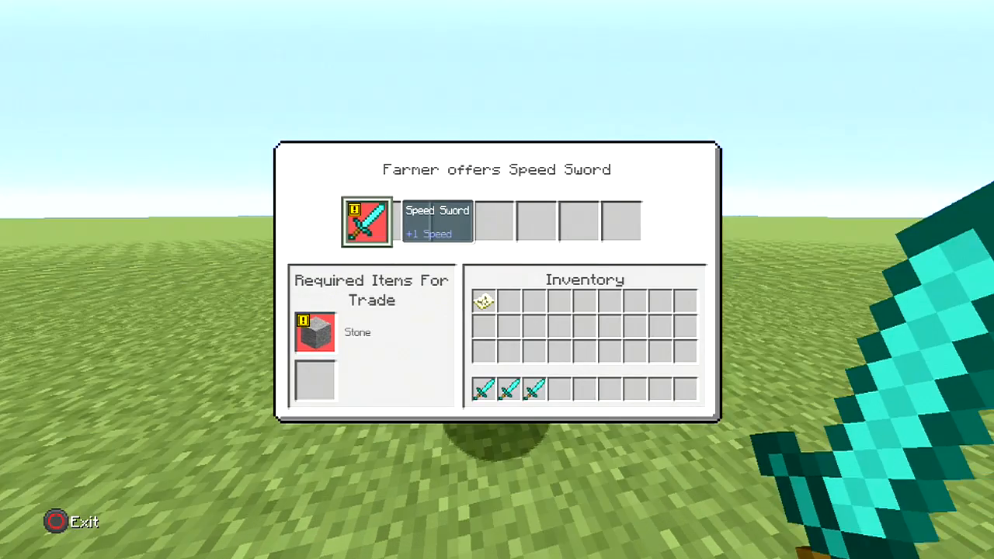
pyautogui.press('Escape')
pyautogui.press('s')
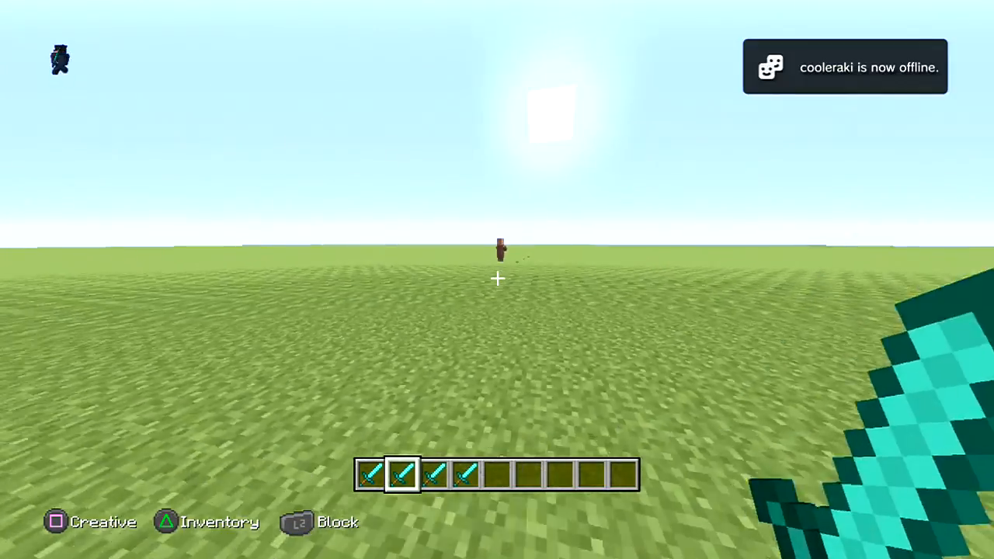
# Step: Walk away from the villager and look around the field
pyautogui.press('s')
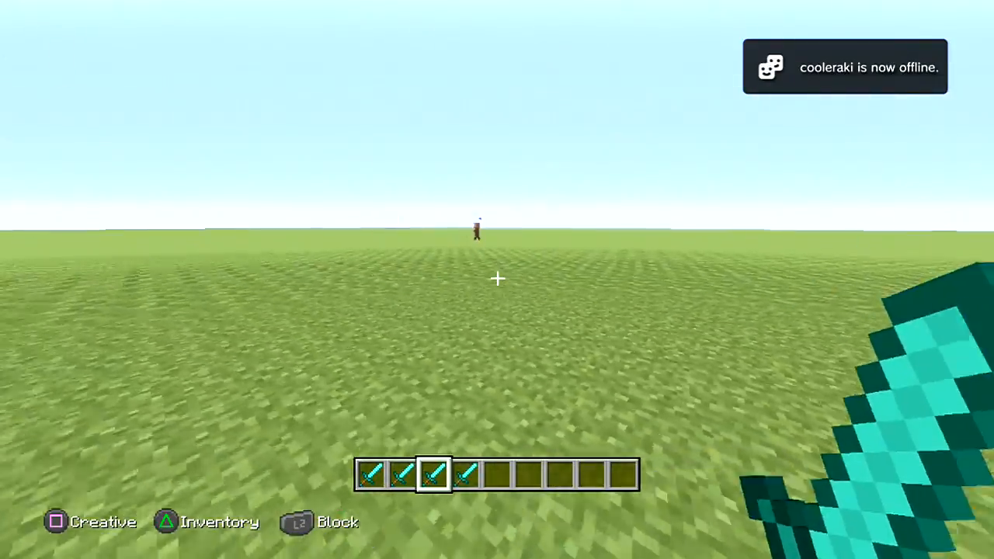
pyautogui.press('s')
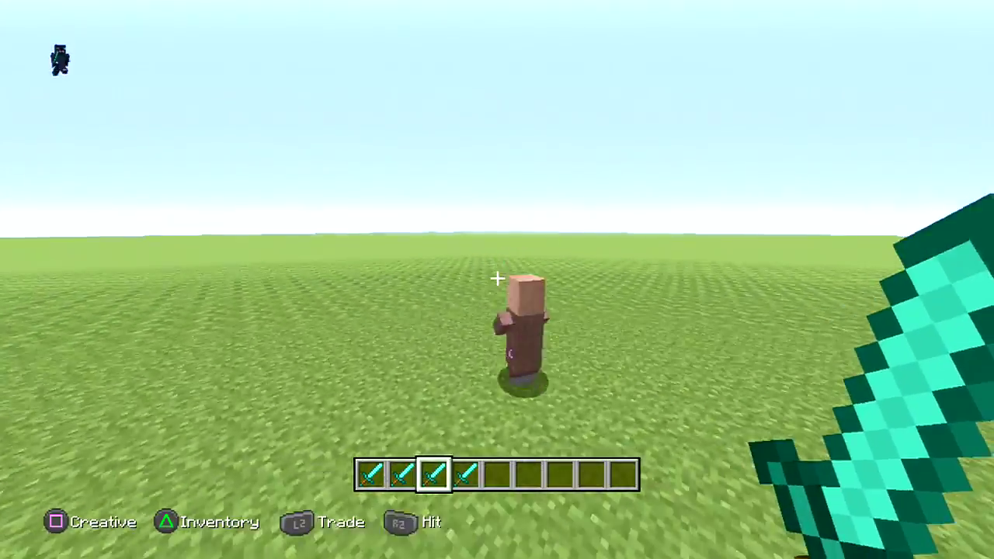
pyautogui.click(496, 278)
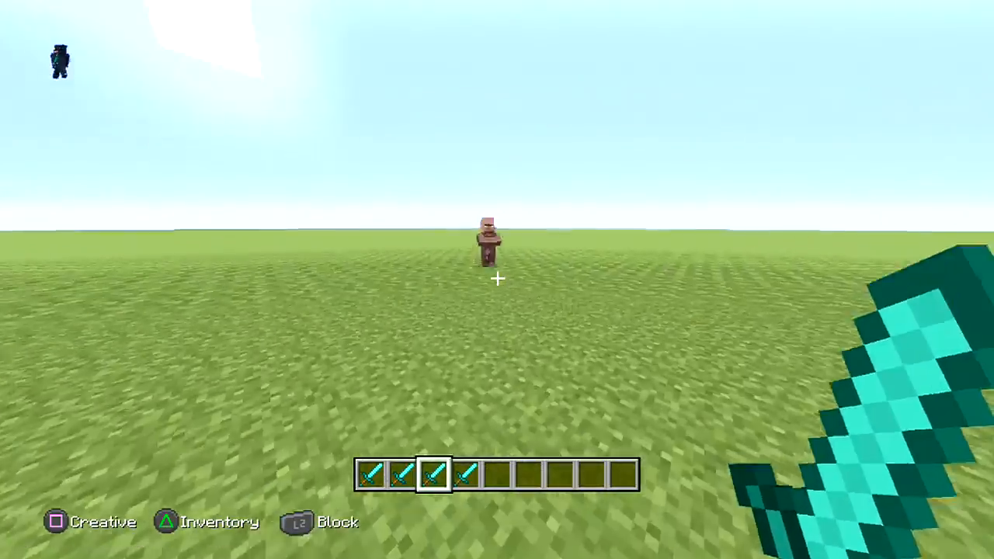
pyautogui.press('s')
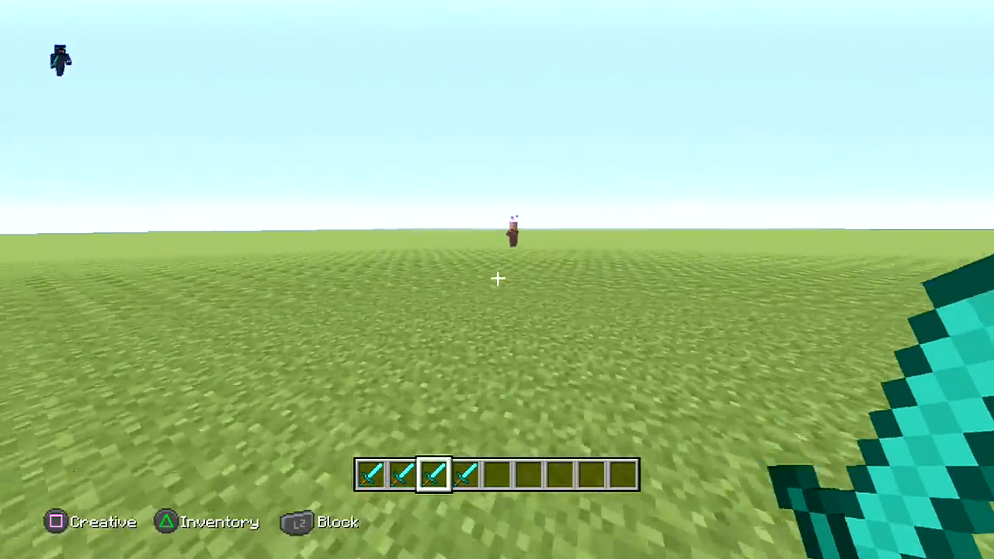
pyautogui.scroll(-2, 497, 278)
pyautogui.scroll(1, 496, 278)
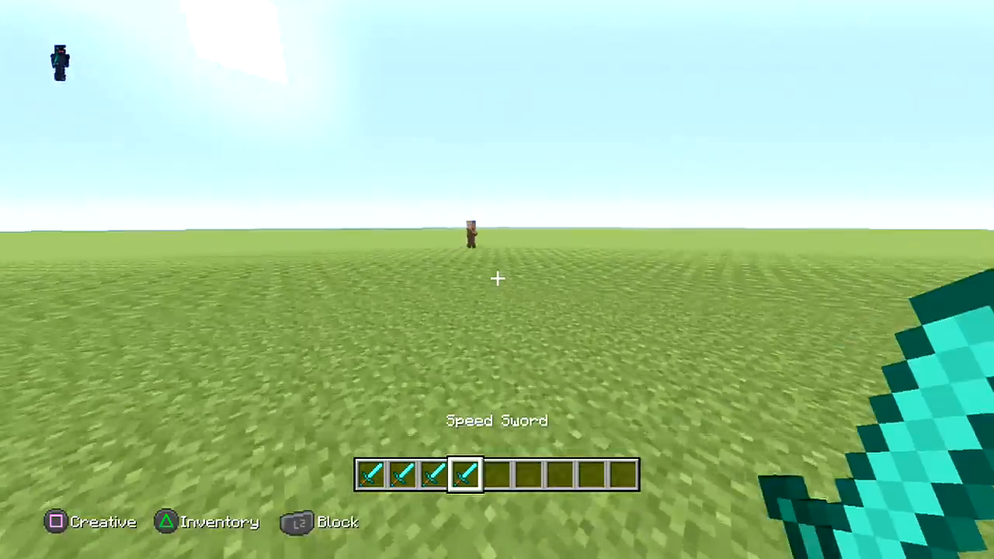
pyautogui.press('s')
# Step: Check the Speed Sword's +1 Speed in the inventory, then view the player in third person
pyautogui.press('e')
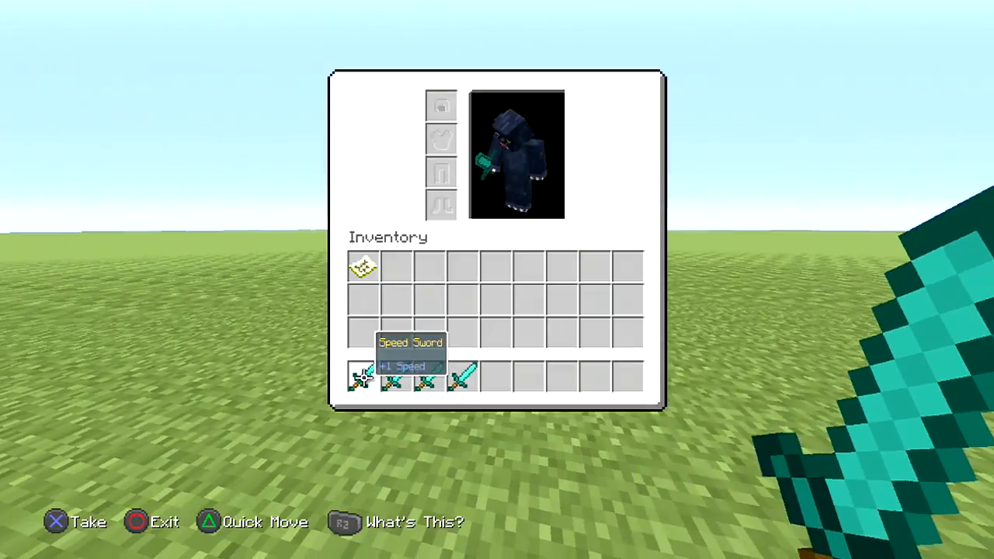
pyautogui.press('e')
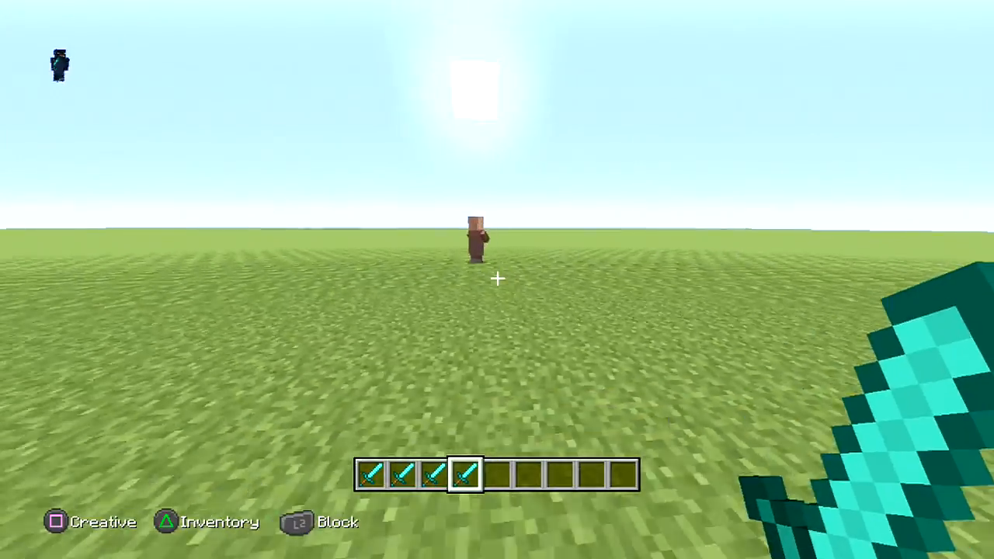
pyautogui.press('F5')
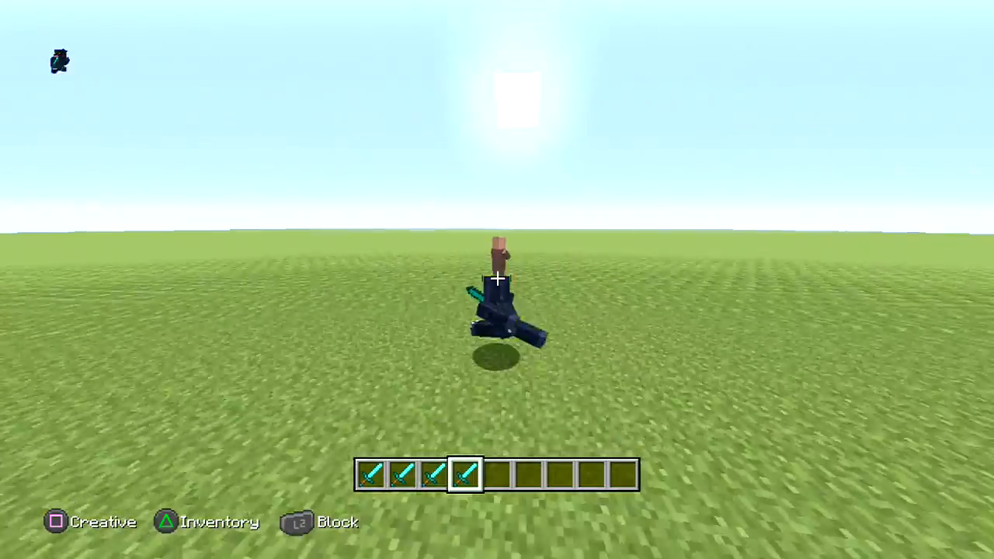
pyautogui.press('F5')
pyautogui.press('F5')
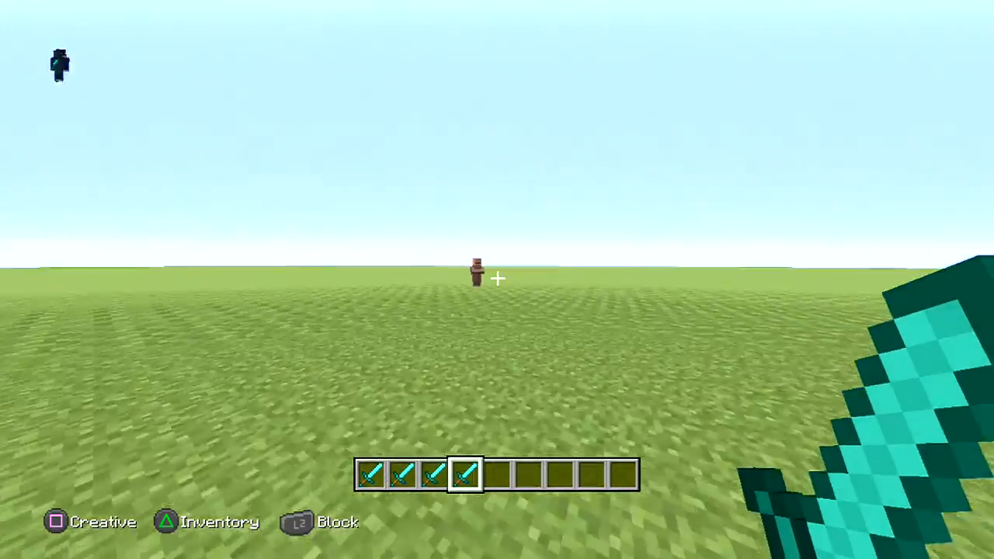